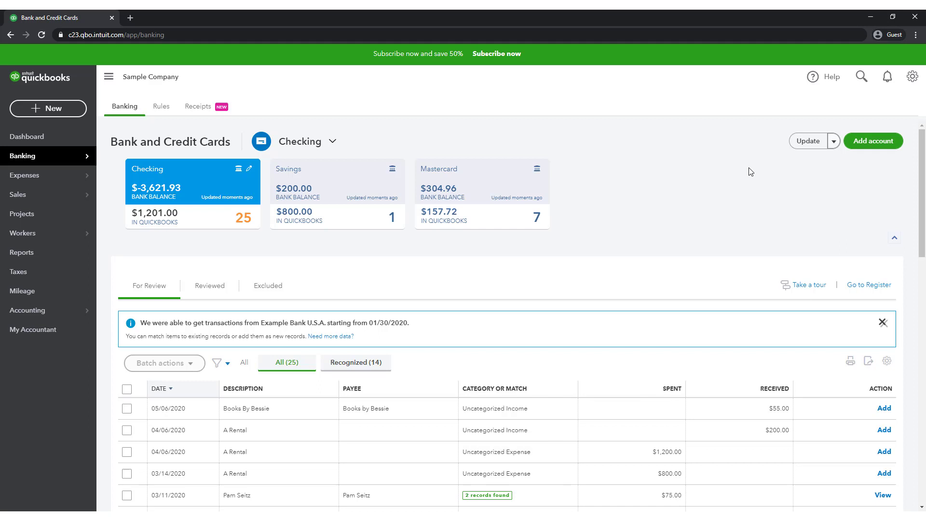
Show the Savings account's bank transactions, and switch to the Mastercard account's list for review.
{"action": "left_click", "coordinate": [333, 182]}
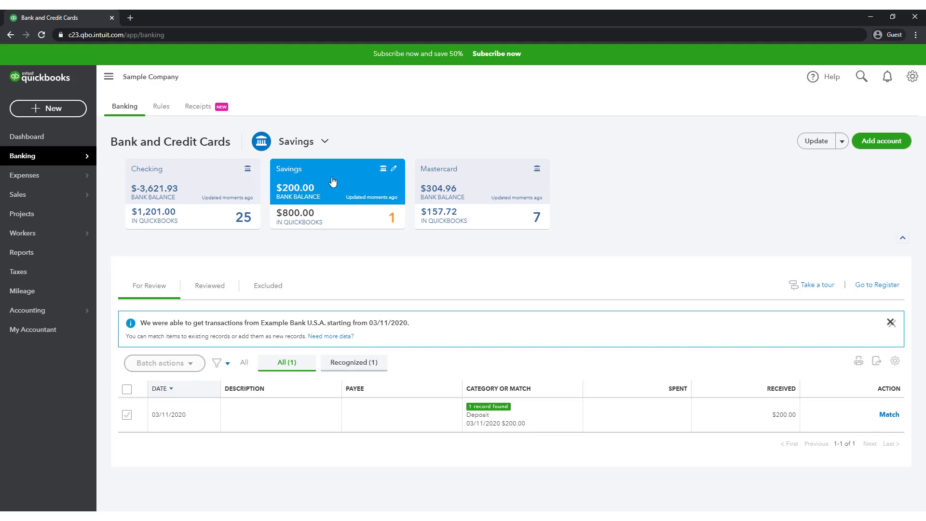
{"action": "left_click", "coordinate": [483, 181]}
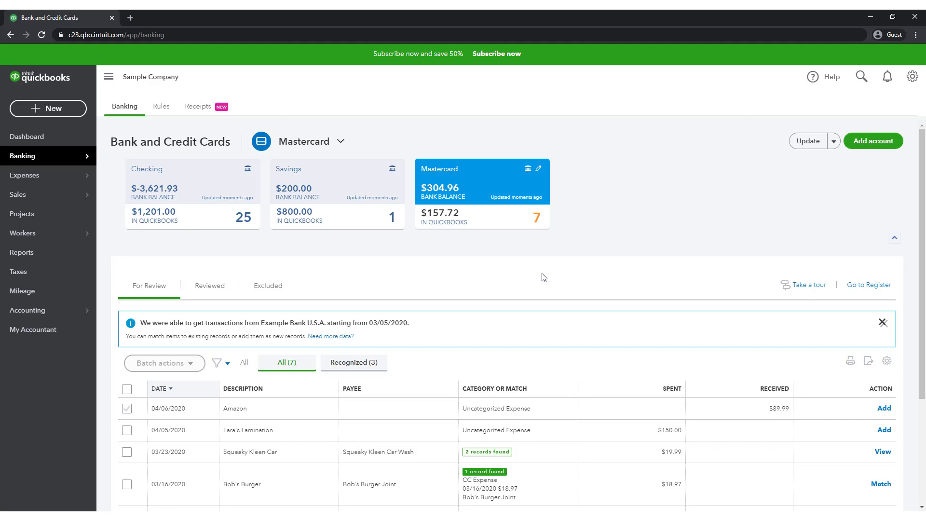
{"action": "scroll", "coordinate": [543, 277], "scroll_direction": "down", "scroll_amount": 3}
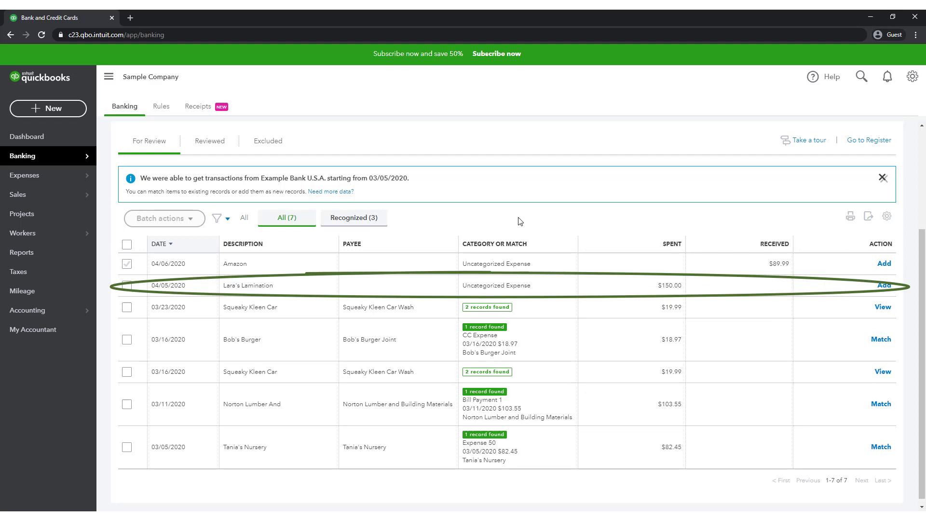
Expand and collapse the Lara's Lamination, Amazon and Bob's Burger transactions to examine their details.
{"action": "left_click", "coordinate": [409, 292]}
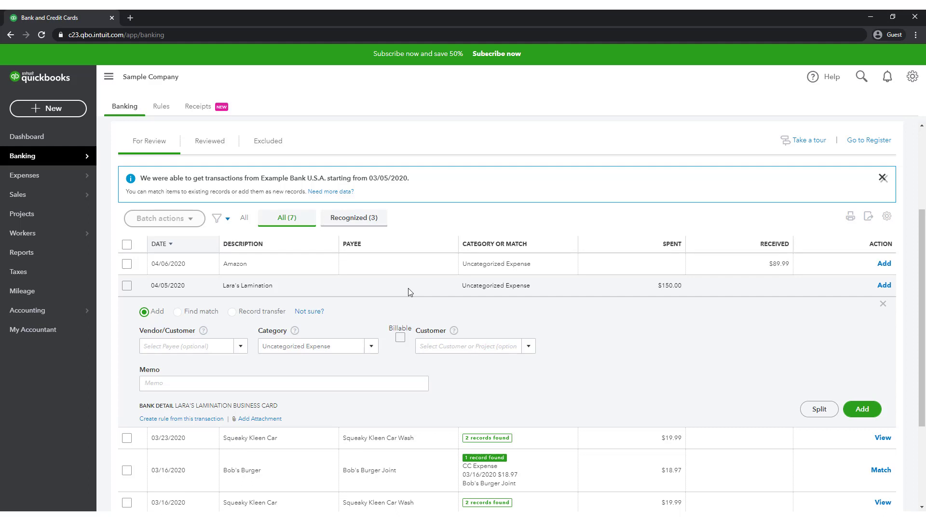
{"action": "left_click", "coordinate": [408, 292]}
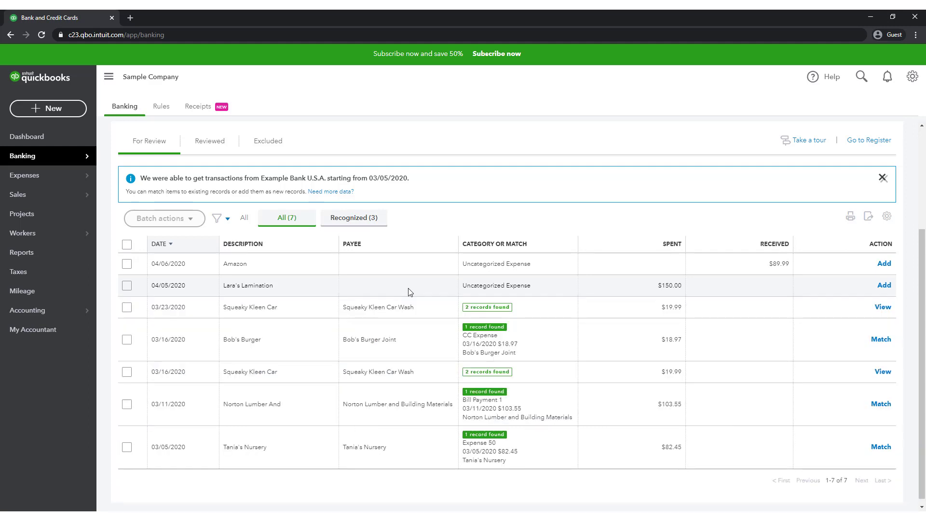
{"action": "left_click", "coordinate": [408, 292]}
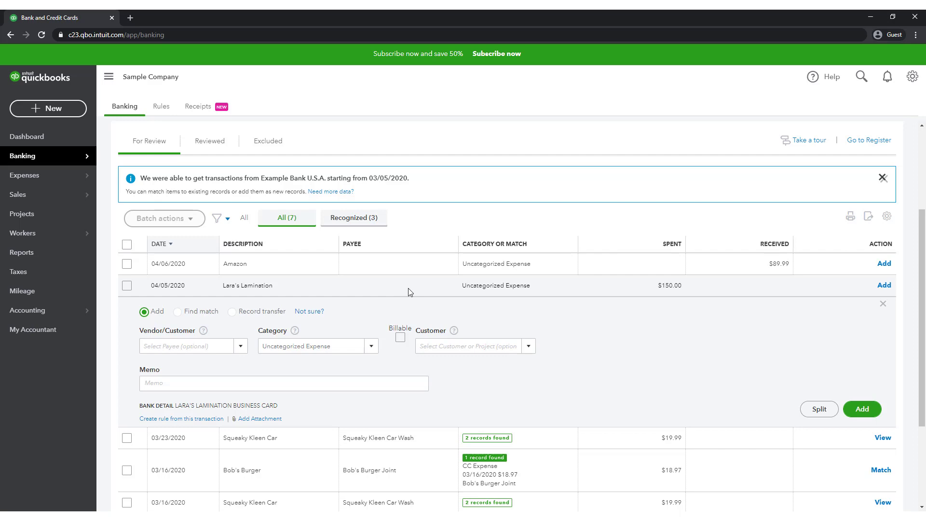
{"action": "left_click", "coordinate": [409, 291]}
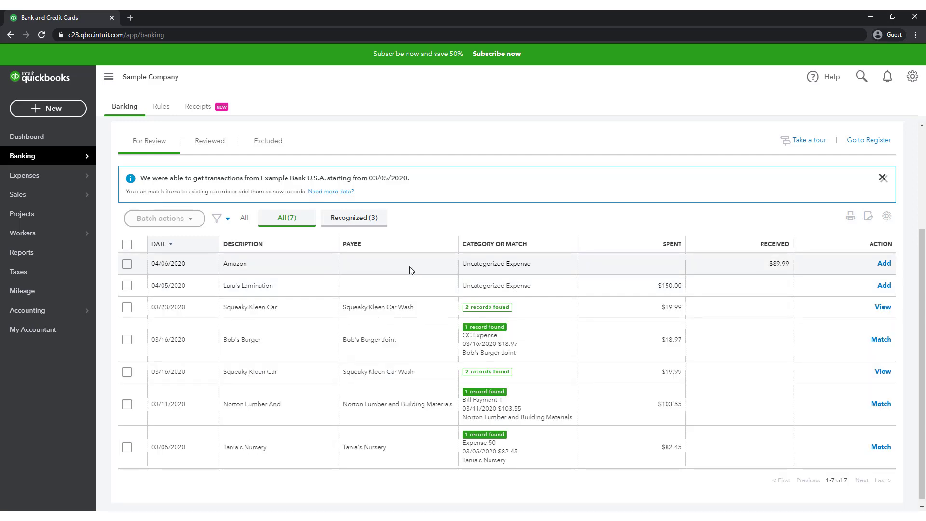
{"action": "left_click", "coordinate": [410, 267]}
{"action": "left_click", "coordinate": [409, 267]}
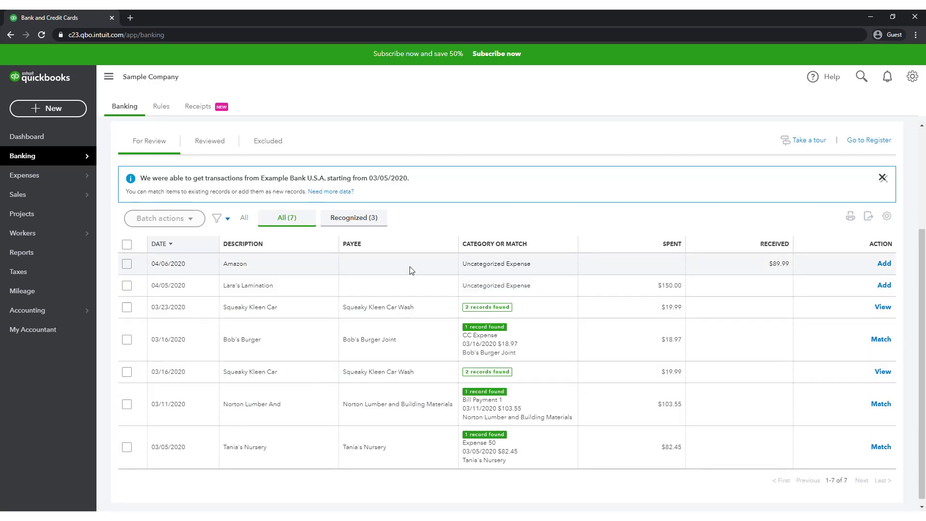
{"action": "left_click", "coordinate": [398, 325]}
{"action": "left_click", "coordinate": [397, 325]}
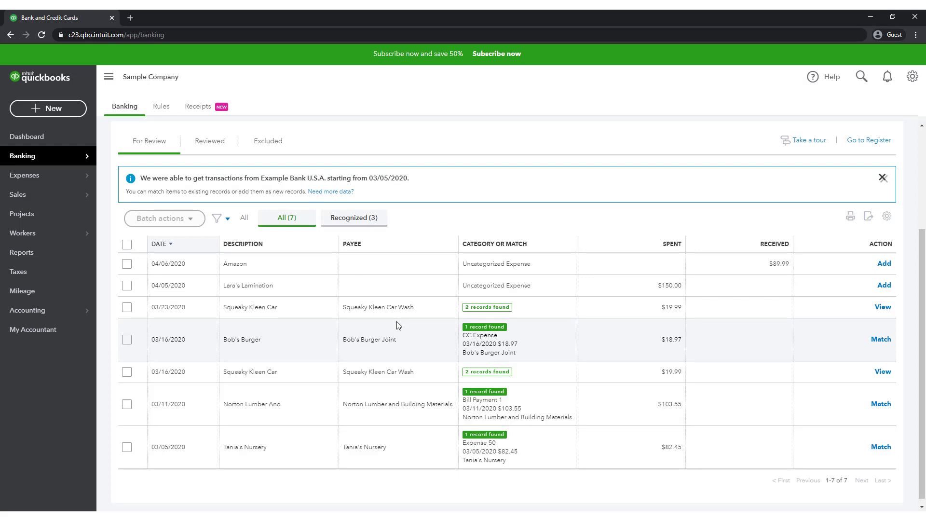
Create the new vendor Lara's Lamination as payee of the 04/05/2020 Lara's Lamination transaction.
{"action": "left_click", "coordinate": [400, 289]}
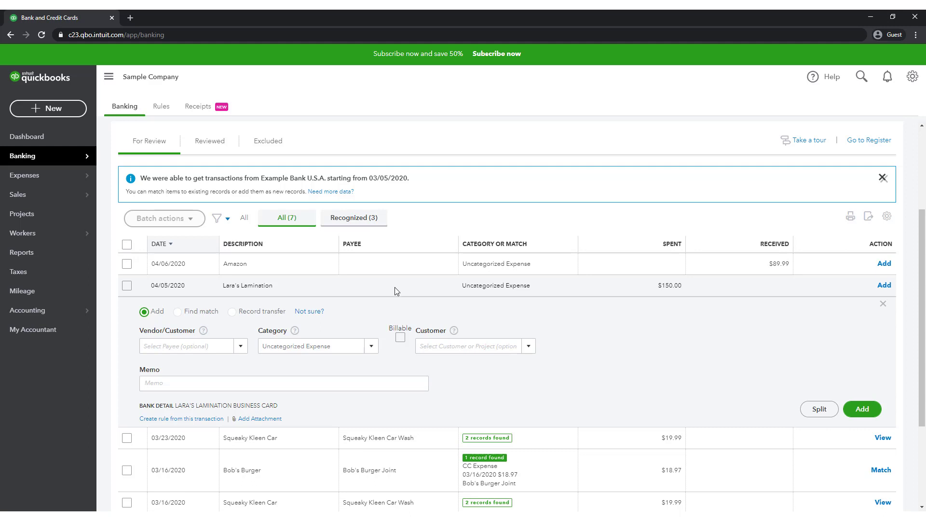
{"action": "left_click", "coordinate": [241, 347]}
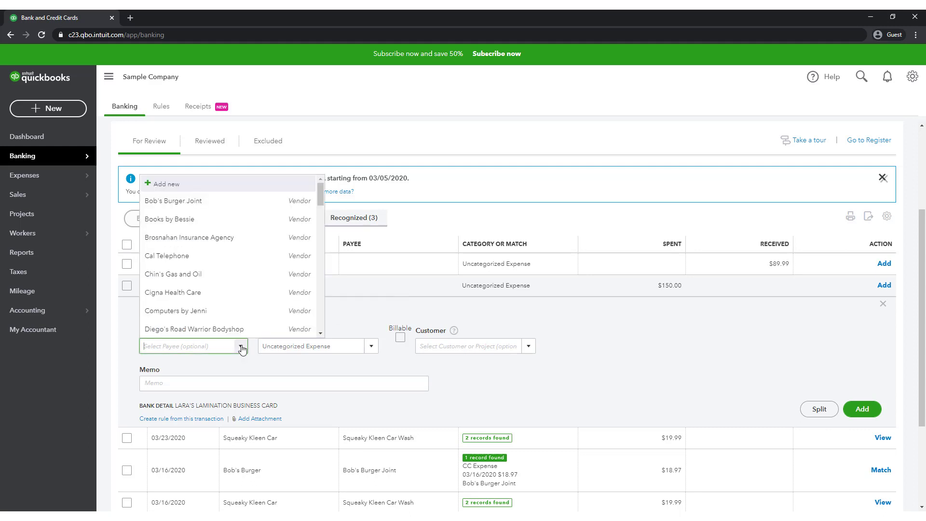
{"action": "scroll", "coordinate": [246, 304], "scroll_direction": "down", "scroll_amount": 4}
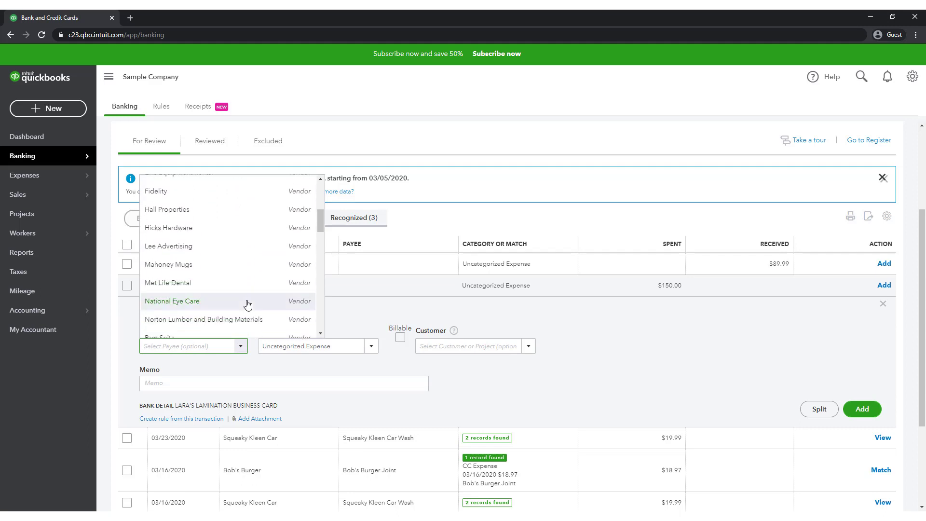
{"action": "scroll", "coordinate": [247, 304], "scroll_direction": "up", "scroll_amount": 4}
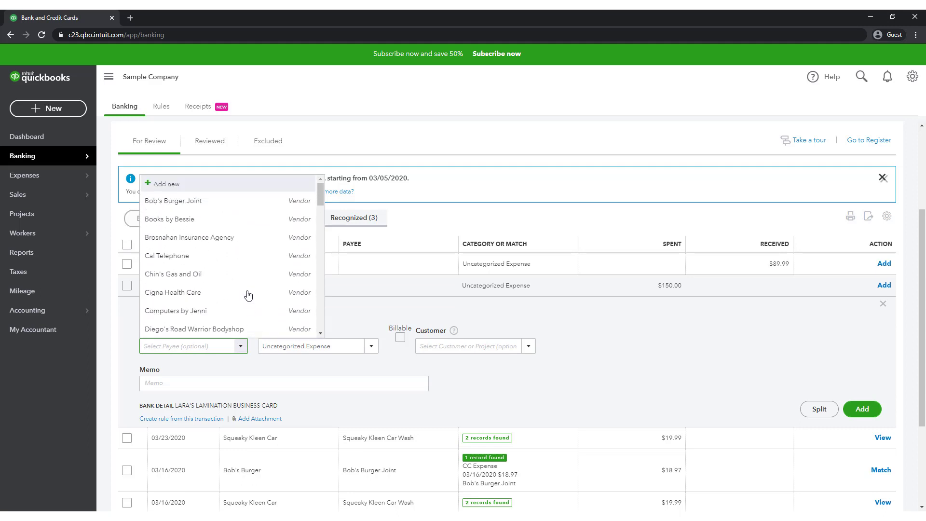
{"action": "left_click", "coordinate": [262, 189]}
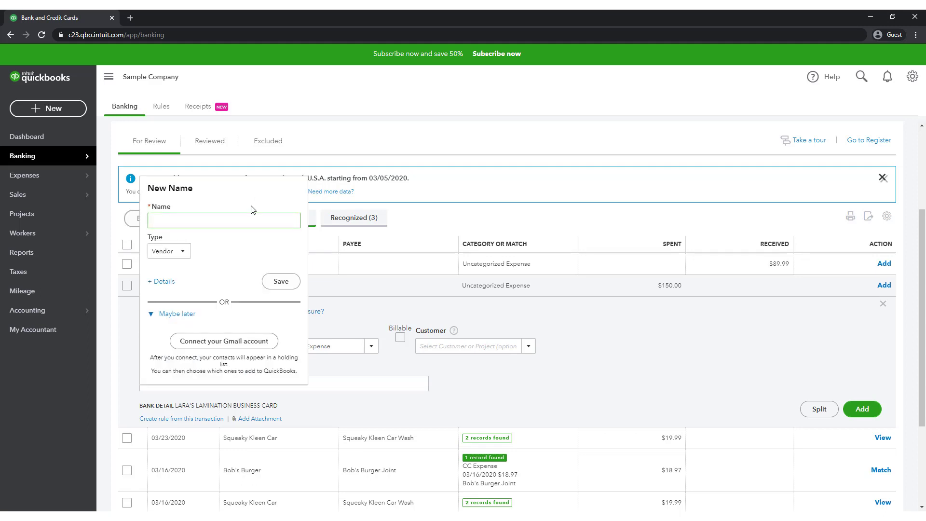
{"action": "type", "text": "Lara's Lamination"}
{"action": "left_click", "coordinate": [279, 282]}
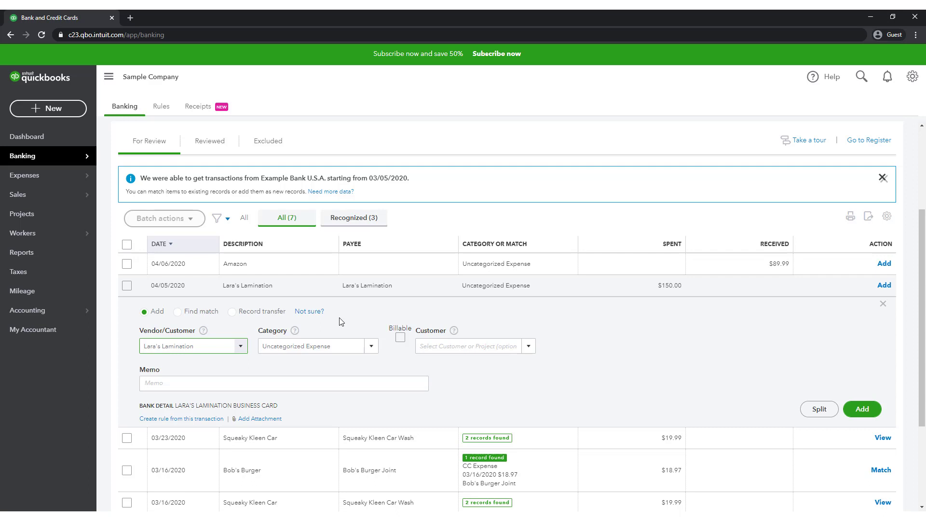
Set the category of the Lara's Lamination transaction to Advertising.
{"action": "left_click", "coordinate": [371, 348]}
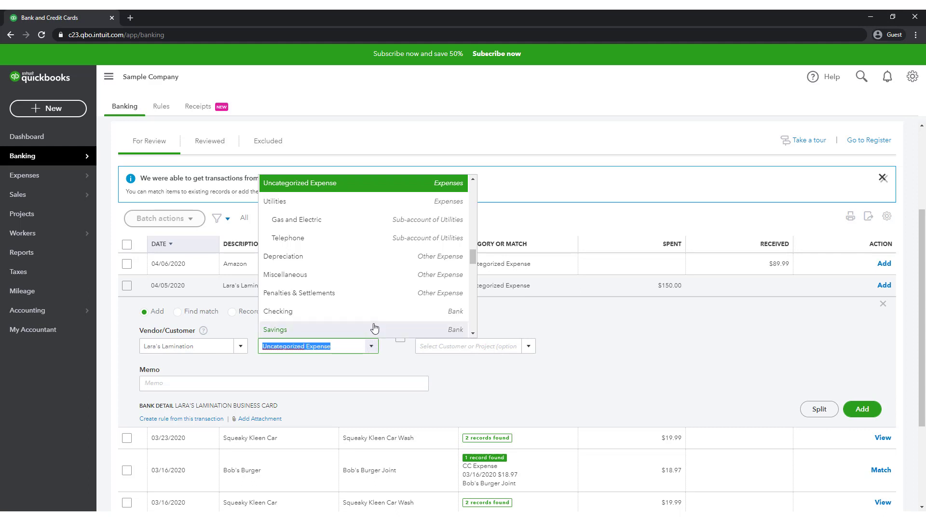
{"action": "scroll", "coordinate": [374, 328], "scroll_direction": "up", "scroll_amount": 6}
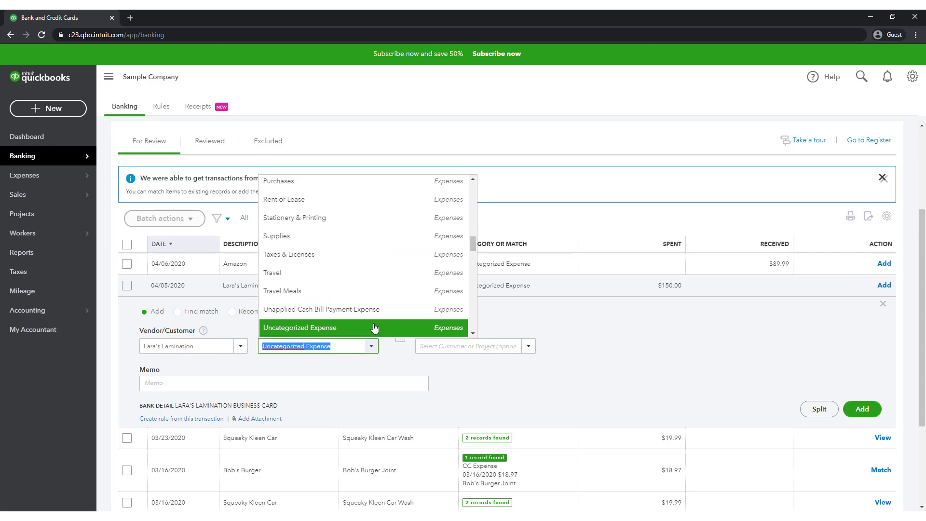
{"action": "scroll", "coordinate": [375, 329], "scroll_direction": "up", "scroll_amount": 5}
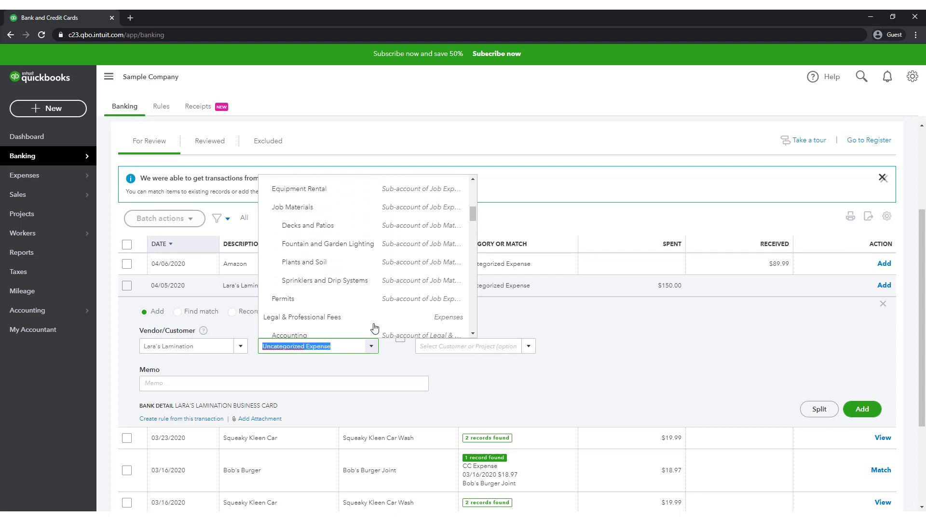
{"action": "scroll", "coordinate": [375, 328], "scroll_direction": "up", "scroll_amount": 6}
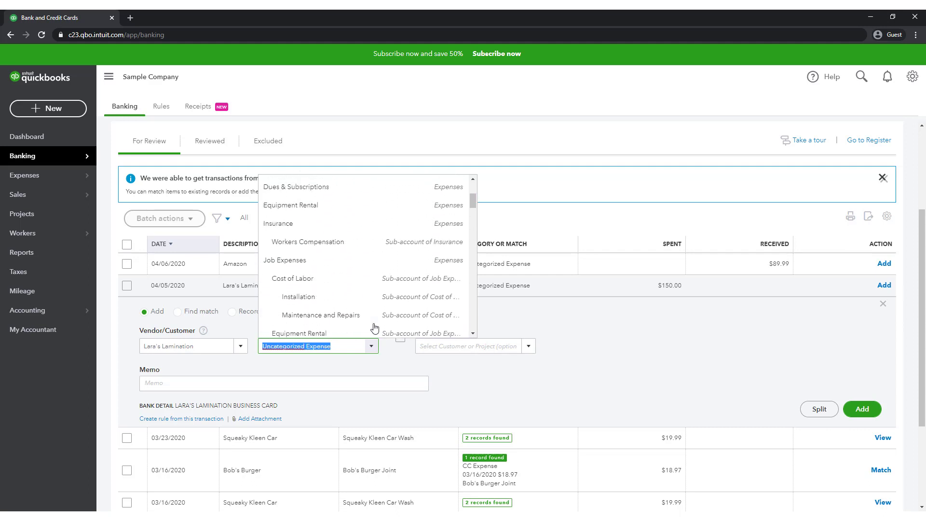
{"action": "scroll", "coordinate": [375, 328], "scroll_direction": "up", "scroll_amount": 3}
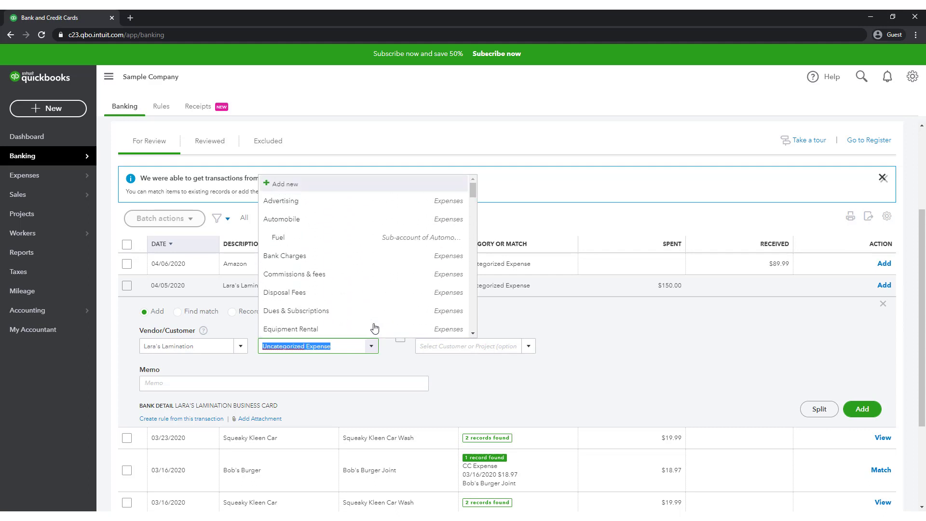
{"action": "left_click", "coordinate": [377, 207]}
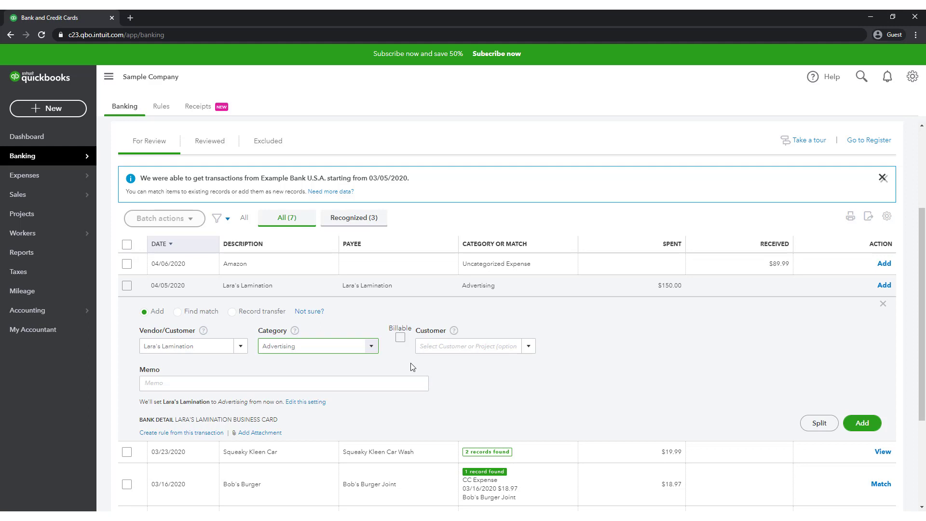
Attach Lara's Receipt.png from the Desktop folder to the Lara's Lamination transaction and add the transaction to the books.
{"action": "left_click", "coordinate": [279, 437]}
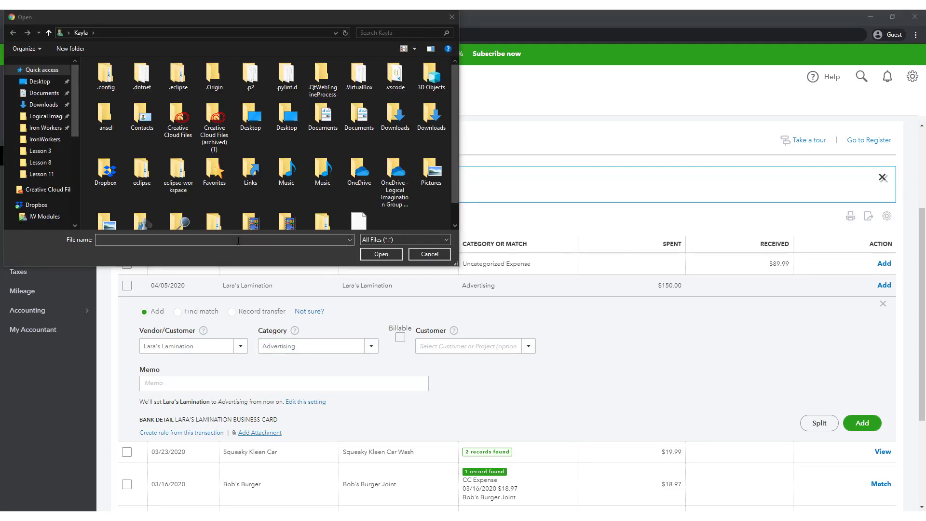
{"action": "left_click", "coordinate": [32, 82]}
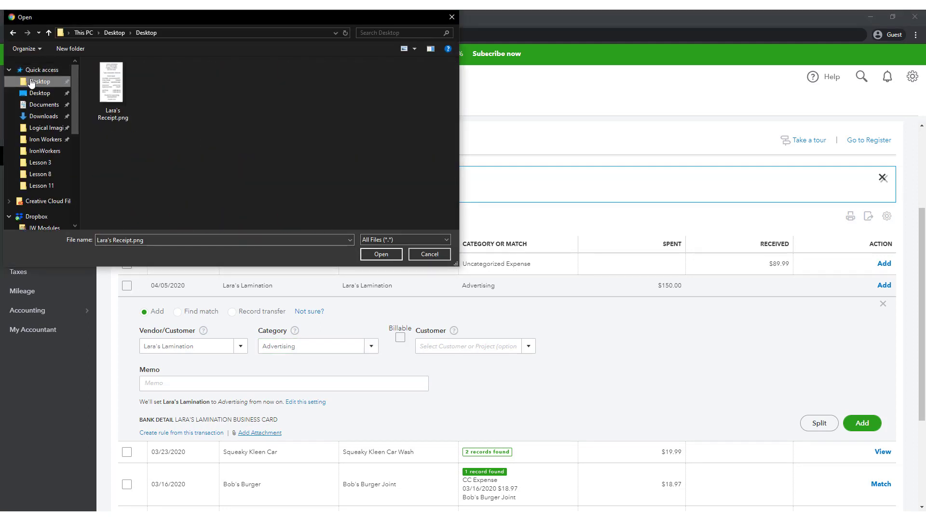
{"action": "left_click", "coordinate": [111, 84]}
{"action": "left_click", "coordinate": [381, 254]}
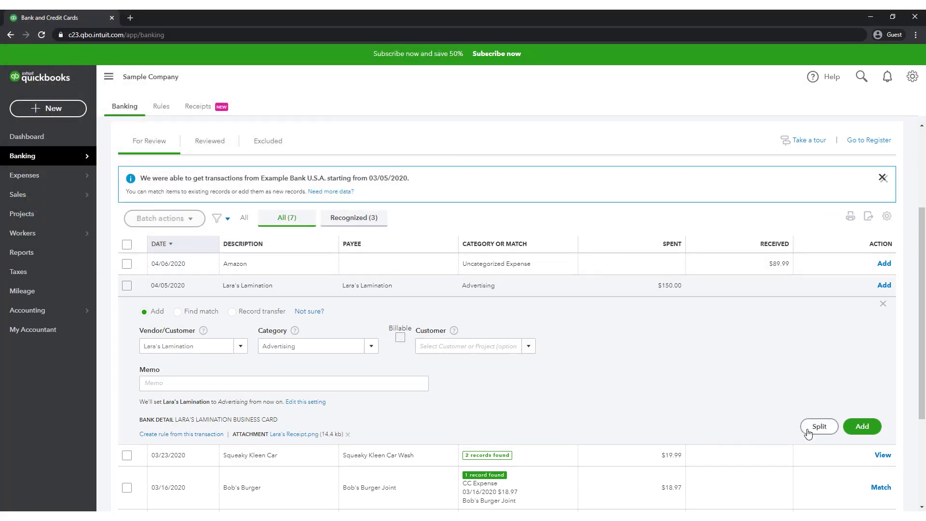
{"action": "left_click", "coordinate": [862, 427]}
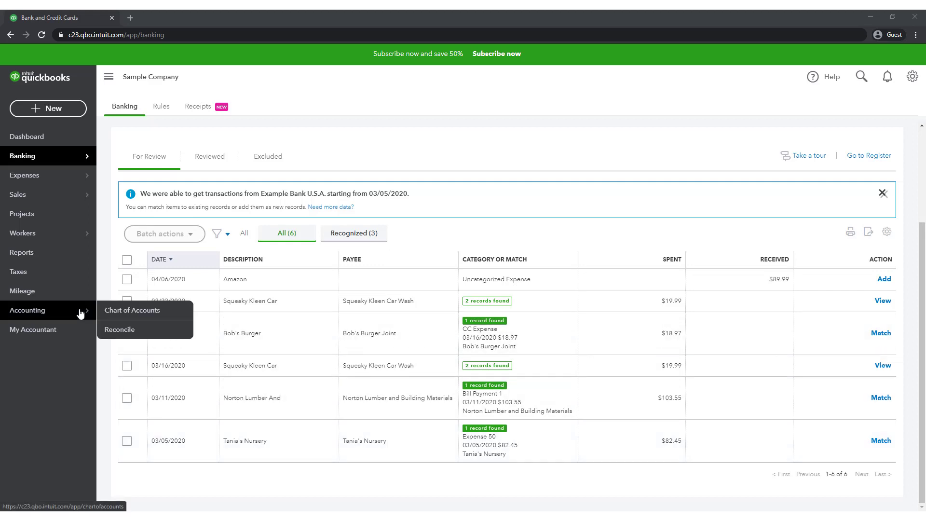
Open the Mastercard register from the chart of accounts and dismiss the register introduction.
{"action": "left_click", "coordinate": [105, 312]}
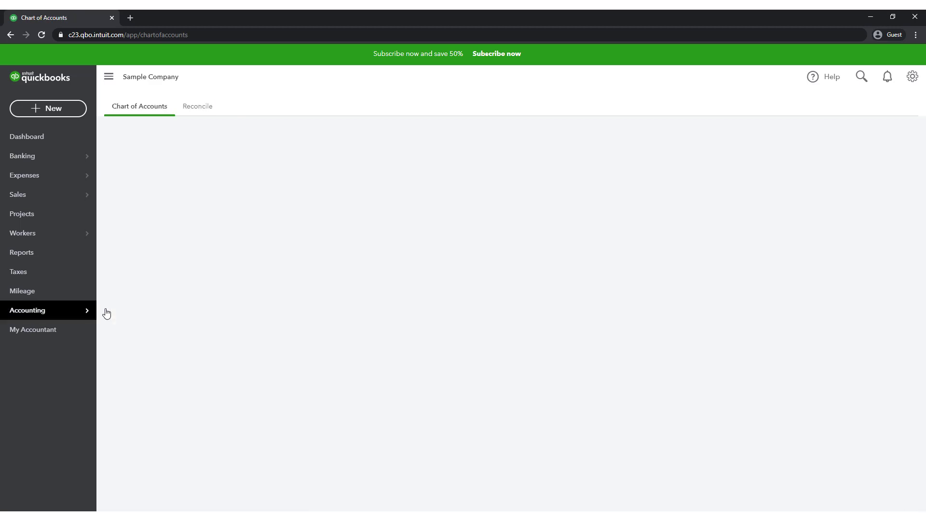
{"action": "left_click", "coordinate": [529, 294]}
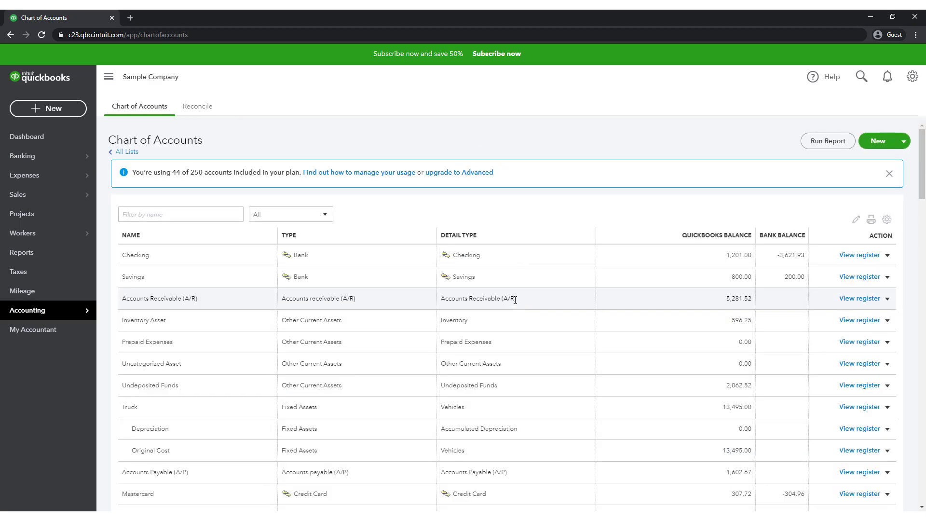
{"action": "scroll", "coordinate": [517, 335], "scroll_direction": "down", "scroll_amount": 3}
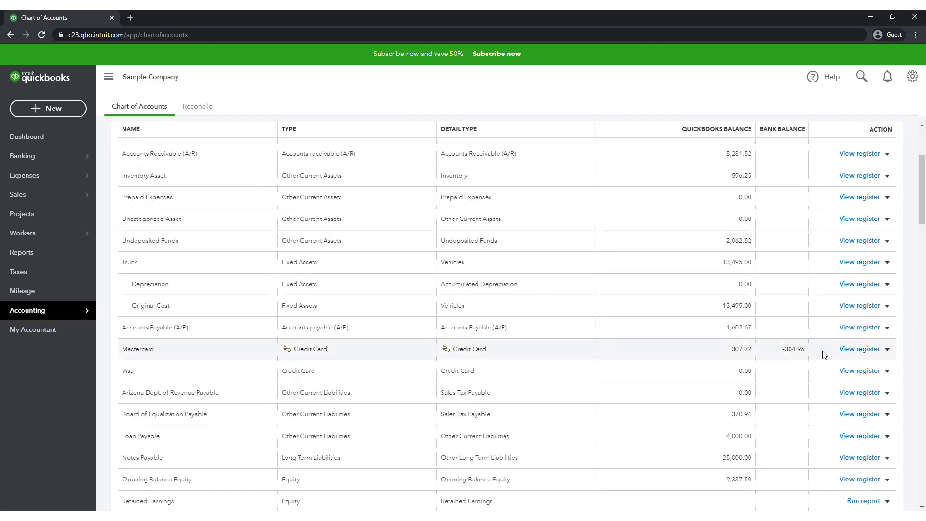
{"action": "left_click", "coordinate": [849, 352]}
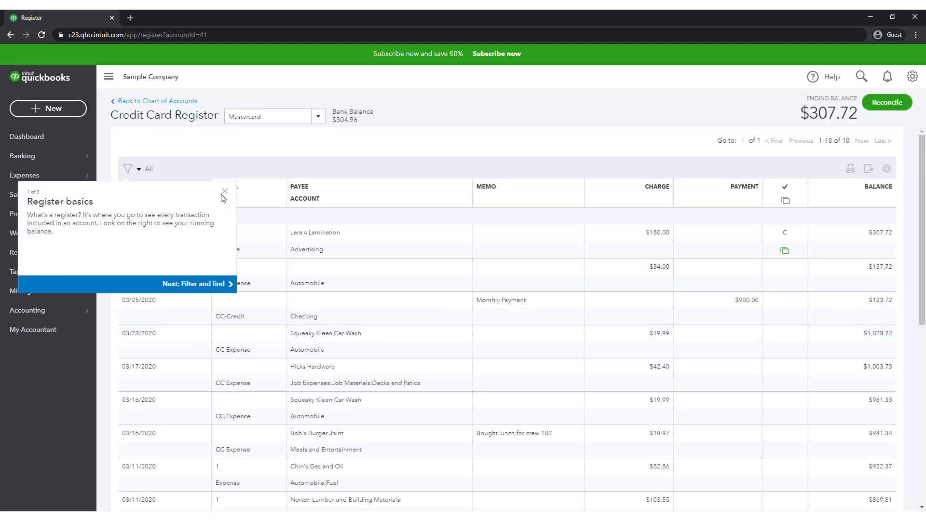
{"action": "left_click", "coordinate": [223, 193]}
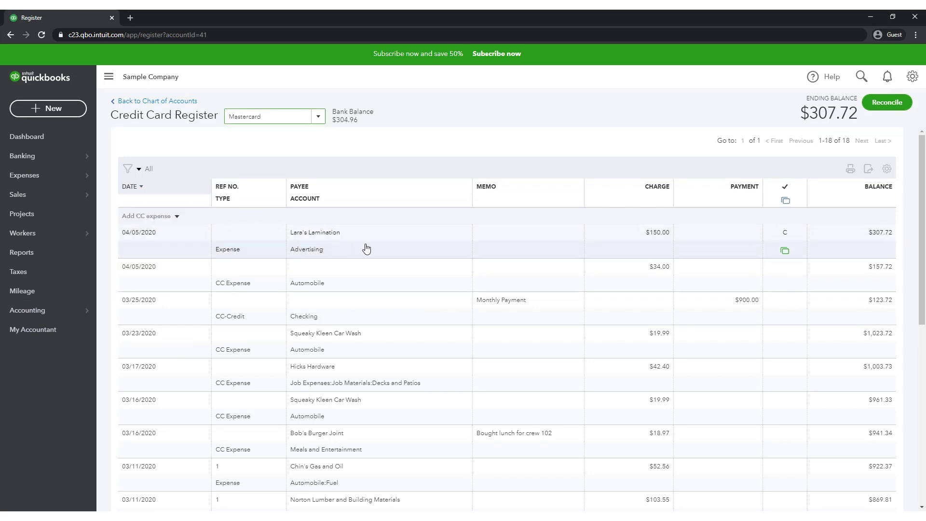
Open the Lara's Lamination entry in the register and save it, accepting the edit of the bank-downloaded transaction.
{"action": "left_click", "coordinate": [366, 249]}
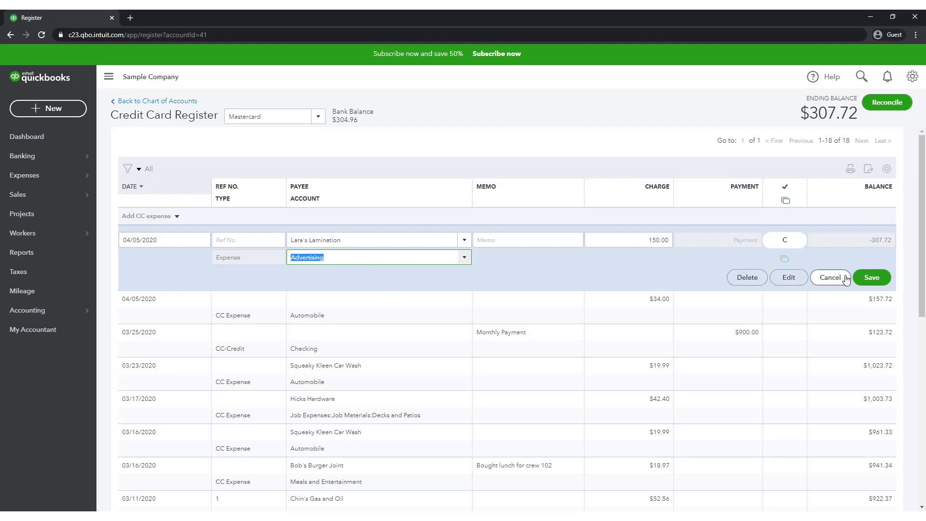
{"action": "left_click", "coordinate": [865, 278]}
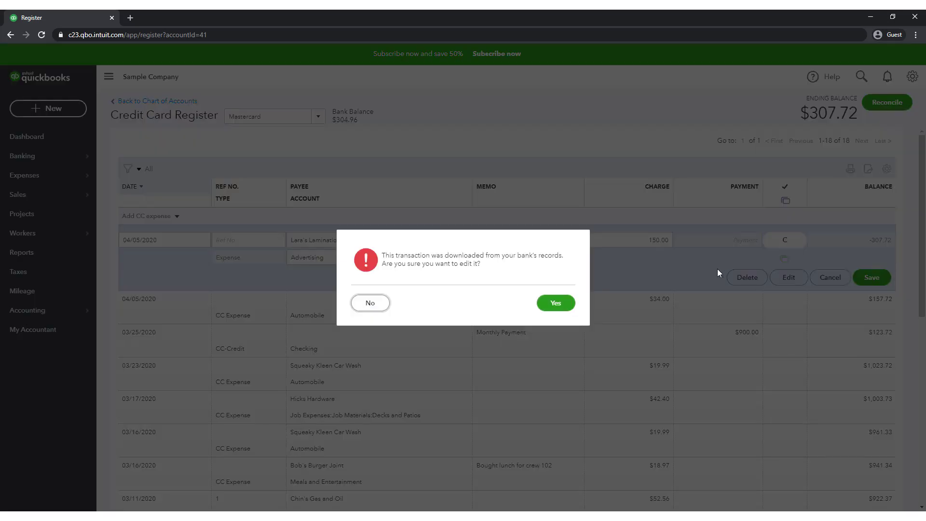
{"action": "left_click", "coordinate": [553, 304]}
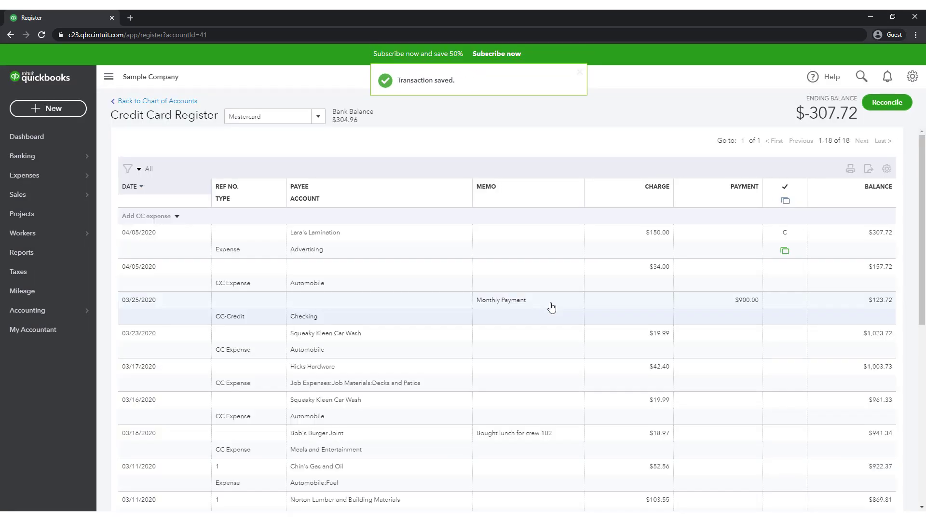
View the full expense form of the Lara's Lamination entry, including its category and attachment, and close it.
{"action": "left_click", "coordinate": [544, 244]}
{"action": "left_click", "coordinate": [788, 276]}
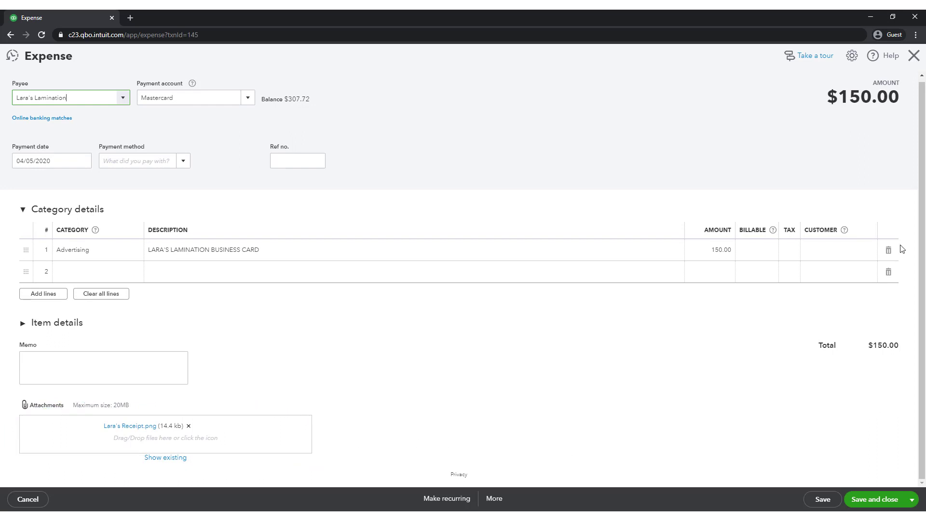
{"action": "left_click", "coordinate": [914, 55]}
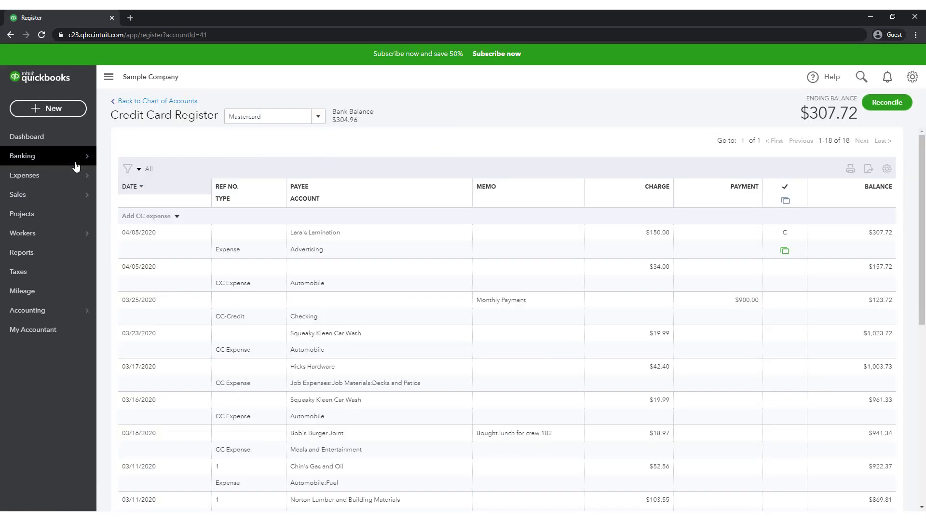
In the downloaded Checking transactions, expand the Books By Bessie deposit and select Books by Bessie as its vendor/customer.
{"action": "mouse_move", "coordinate": [82, 164]}
{"action": "left_click", "coordinate": [123, 159]}
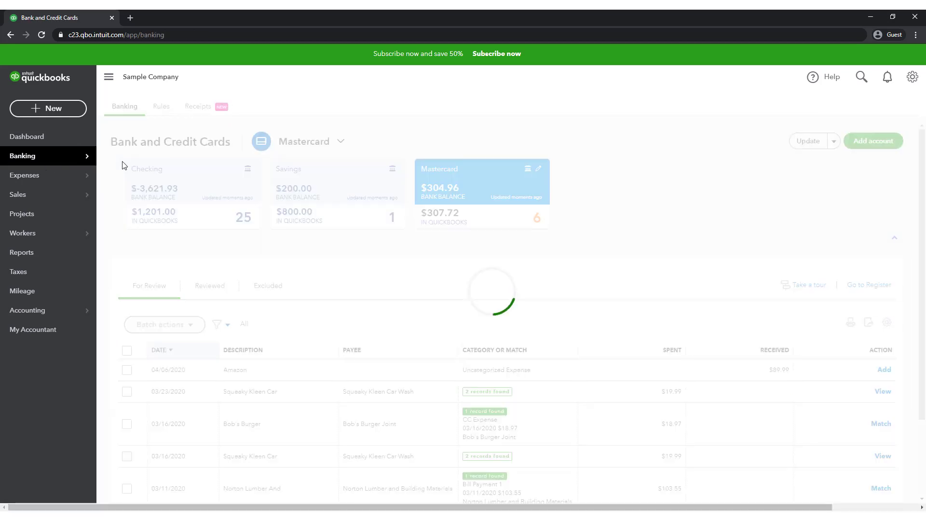
{"action": "left_click", "coordinate": [176, 185]}
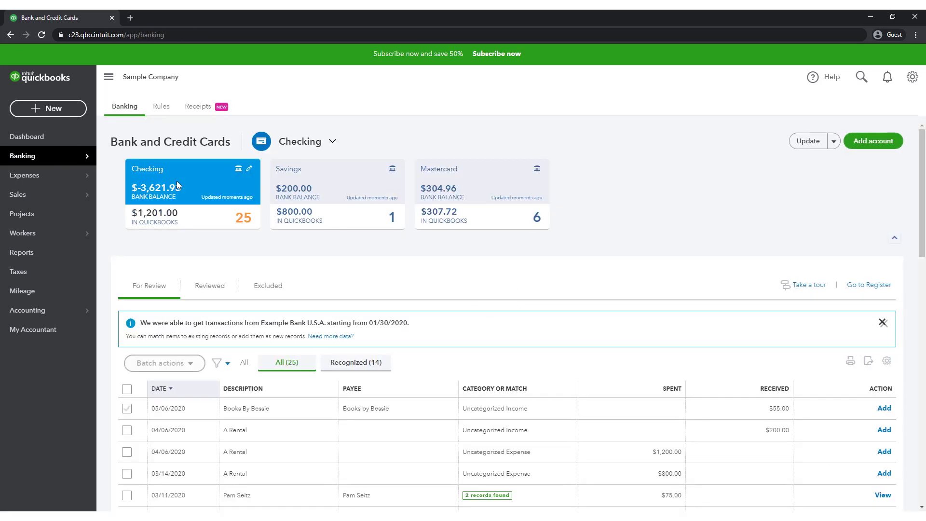
{"action": "left_click", "coordinate": [444, 411]}
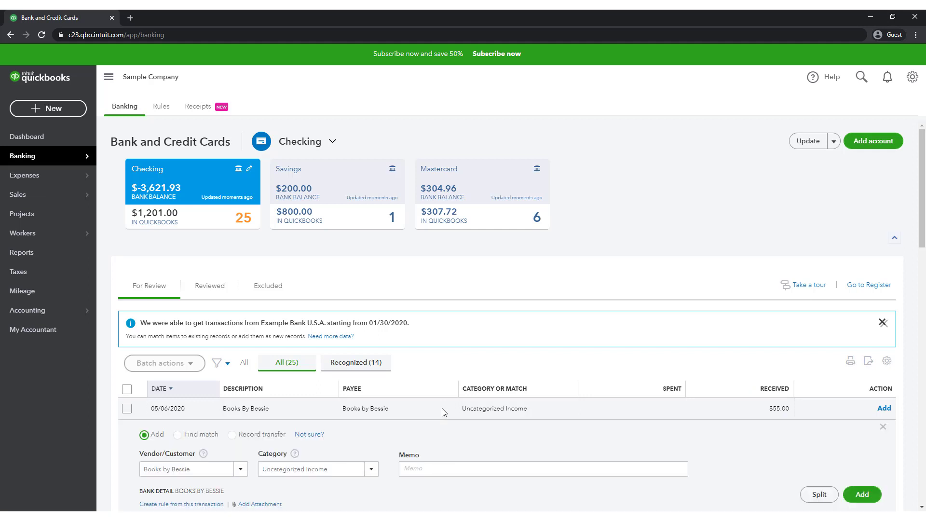
{"action": "scroll", "coordinate": [444, 411], "scroll_direction": "down", "scroll_amount": 2}
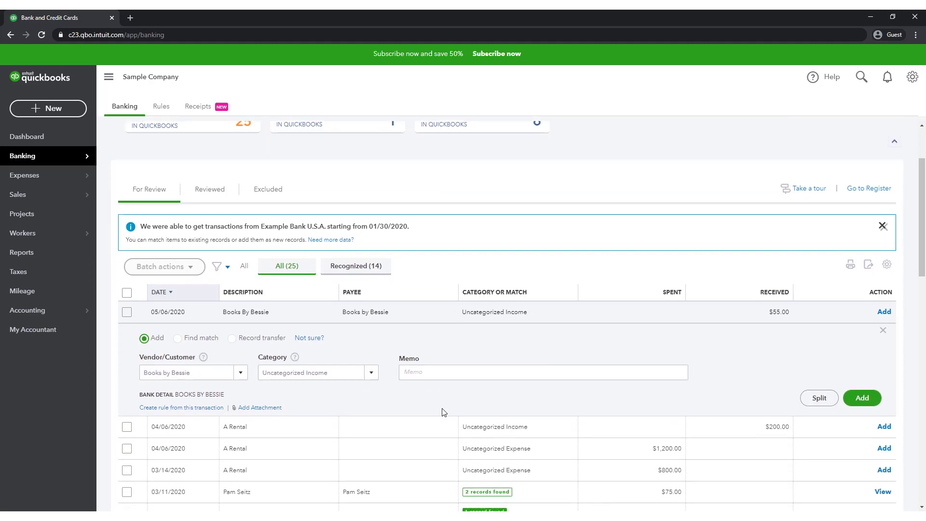
{"action": "left_click", "coordinate": [243, 377]}
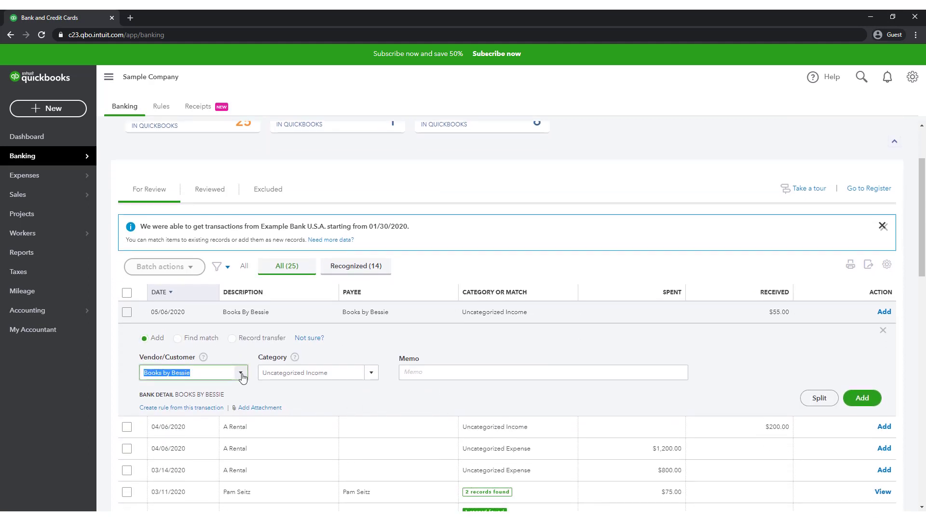
{"action": "left_click", "coordinate": [208, 213]}
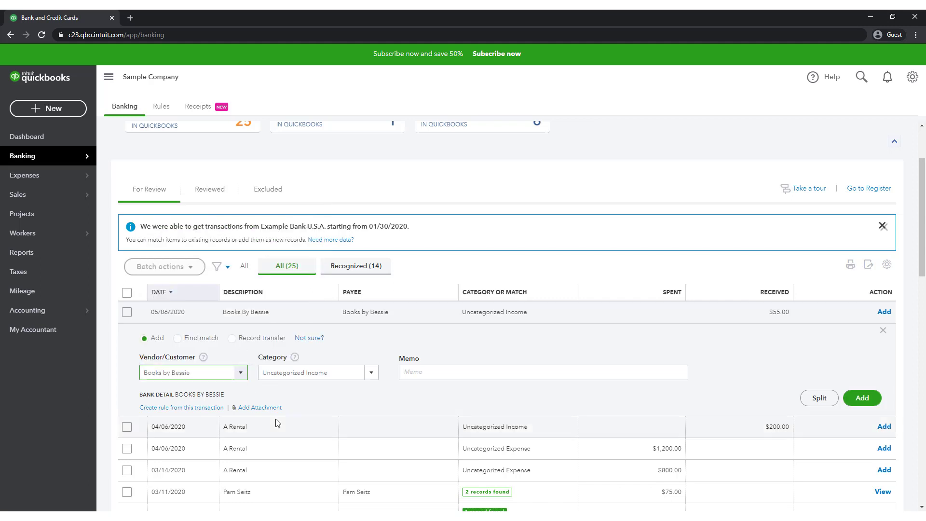
Set the Books By Bessie deposit's category to Other Income and add the transaction to the books.
{"action": "left_click", "coordinate": [371, 374]}
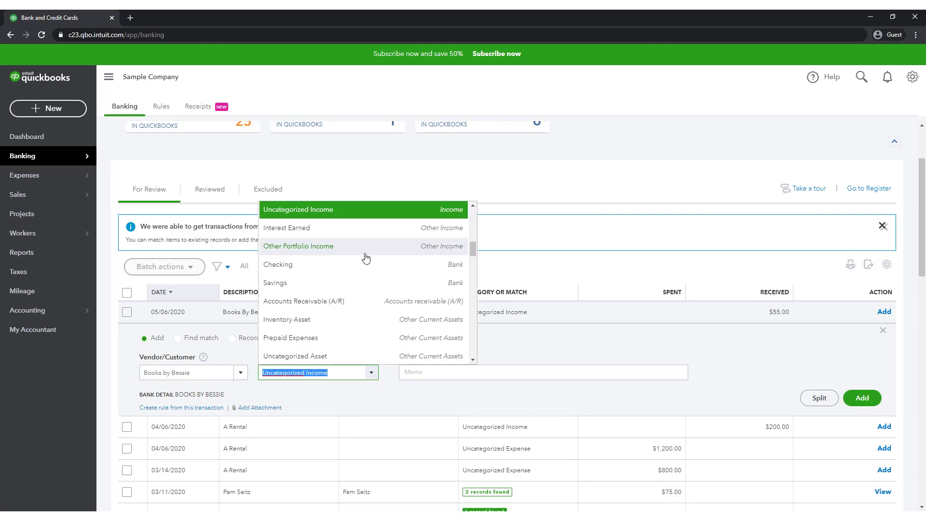
{"action": "scroll", "coordinate": [365, 259], "scroll_direction": "up", "scroll_amount": 1}
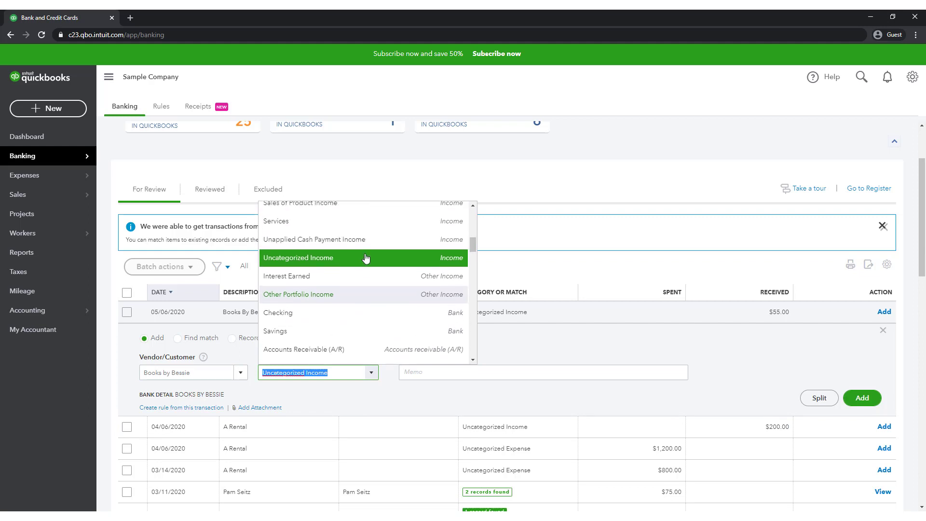
{"action": "scroll", "coordinate": [366, 259], "scroll_direction": "up", "scroll_amount": 1}
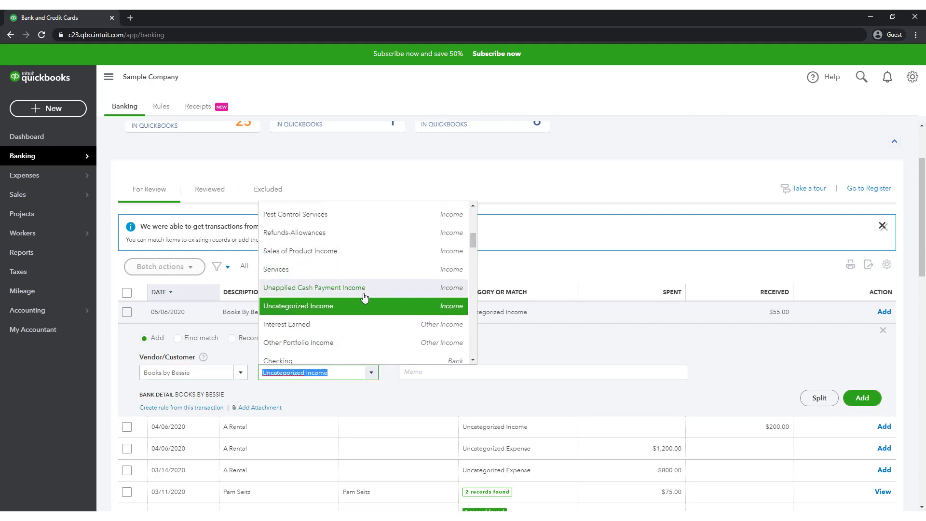
{"action": "scroll", "coordinate": [364, 296], "scroll_direction": "up", "scroll_amount": 2}
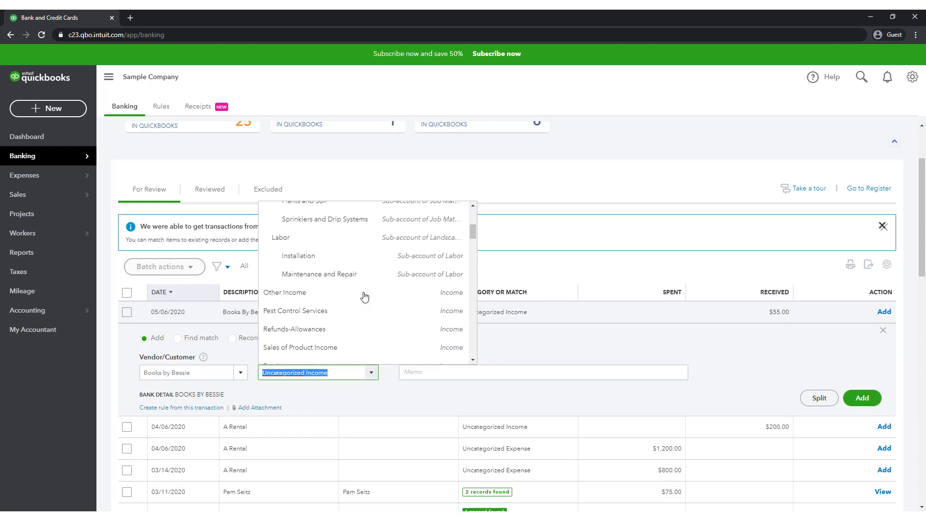
{"action": "left_click", "coordinate": [364, 293]}
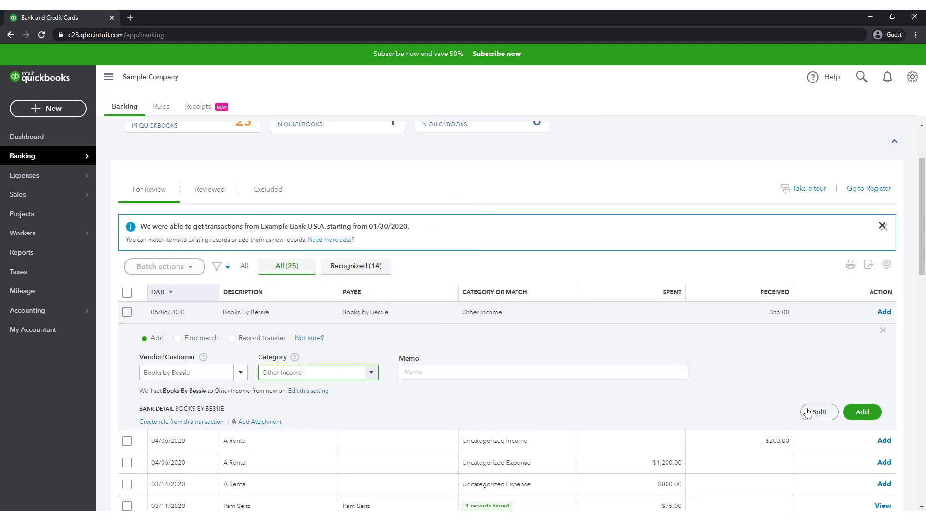
{"action": "left_click", "coordinate": [862, 413]}
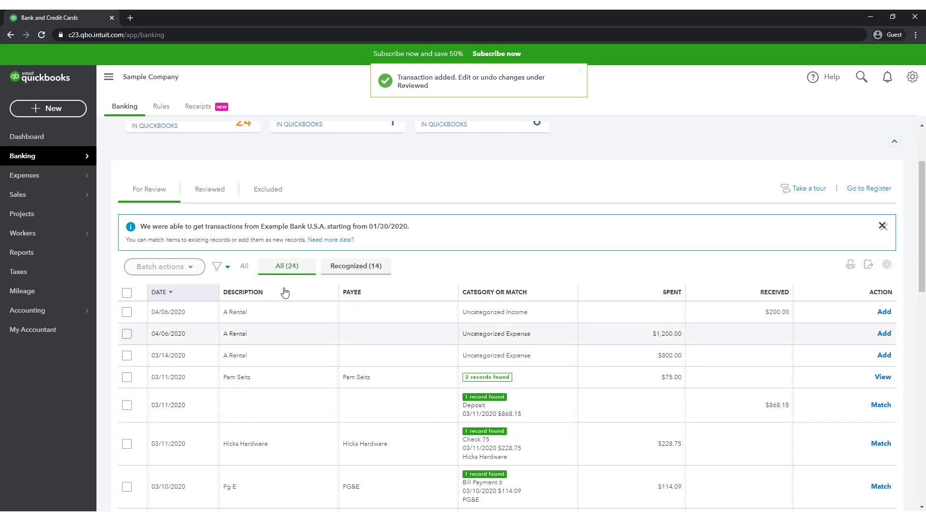
Open the Checking register from the chart of accounts, dismiss its introduction and check the Books by Bessie deposit.
{"action": "mouse_move", "coordinate": [85, 320]}
{"action": "left_click", "coordinate": [116, 313]}
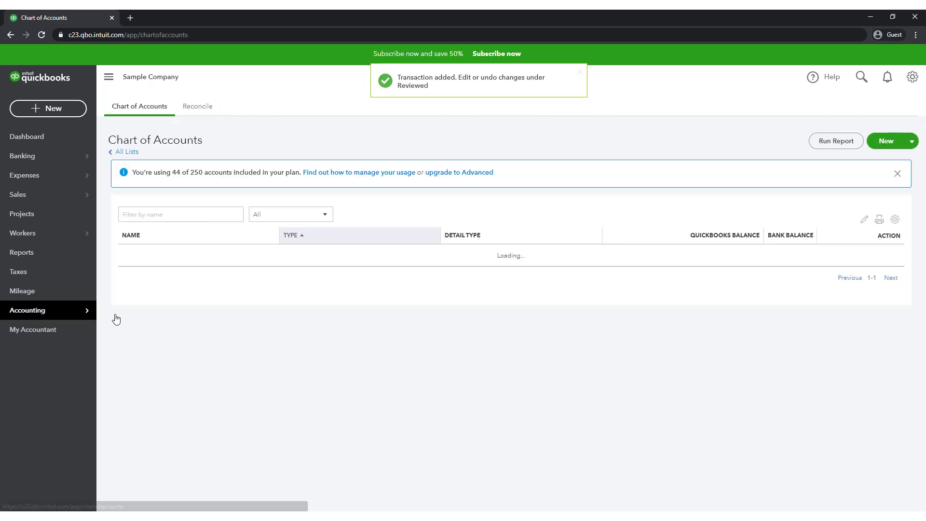
{"action": "scroll", "coordinate": [136, 309], "scroll_direction": "down", "scroll_amount": 2}
{"action": "scroll", "coordinate": [574, 296], "scroll_direction": "up", "scroll_amount": 3}
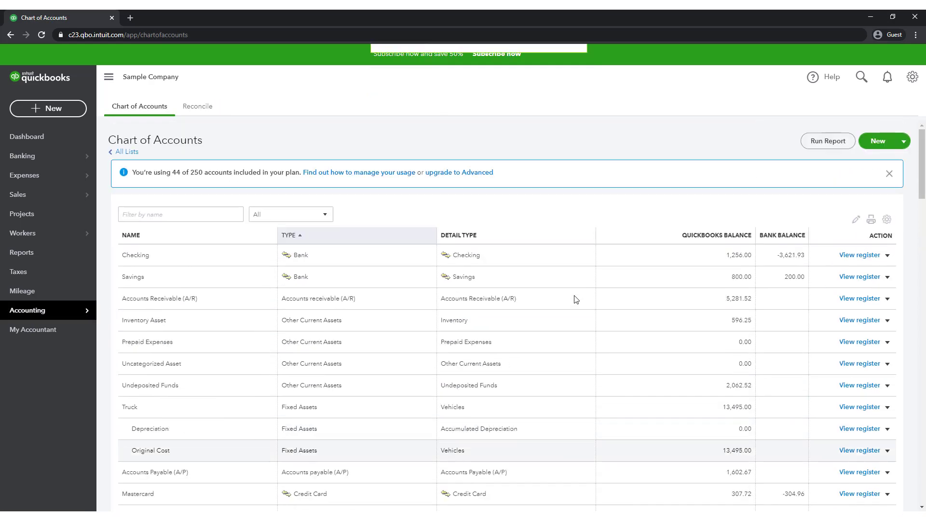
{"action": "left_click", "coordinate": [850, 256]}
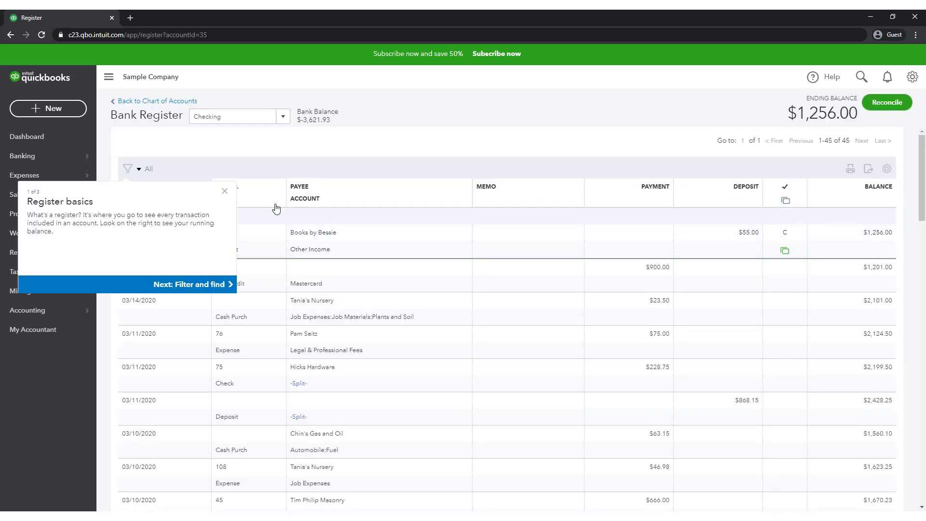
{"action": "left_click", "coordinate": [224, 191]}
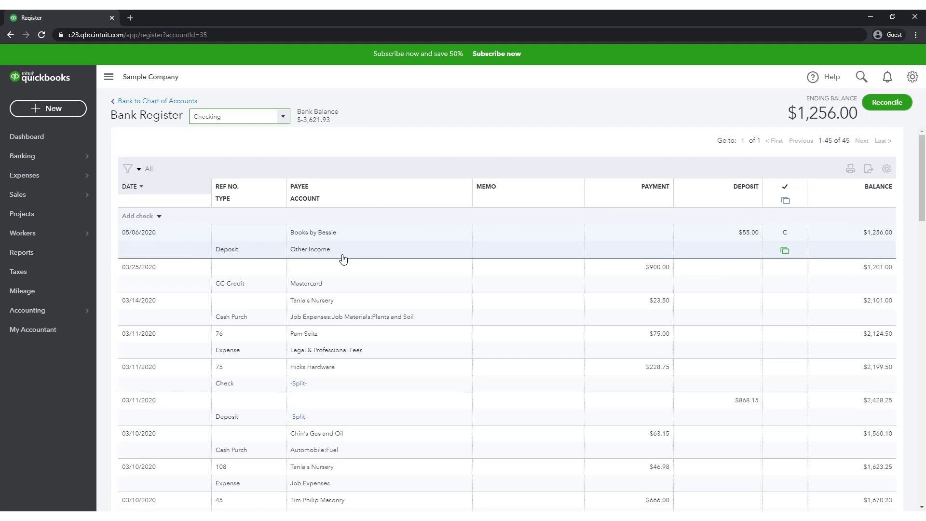
Return to the downloaded Checking transactions and match the 03/11/2020 Hicks Hardware transaction to Check 75.
{"action": "left_click", "coordinate": [73, 157]}
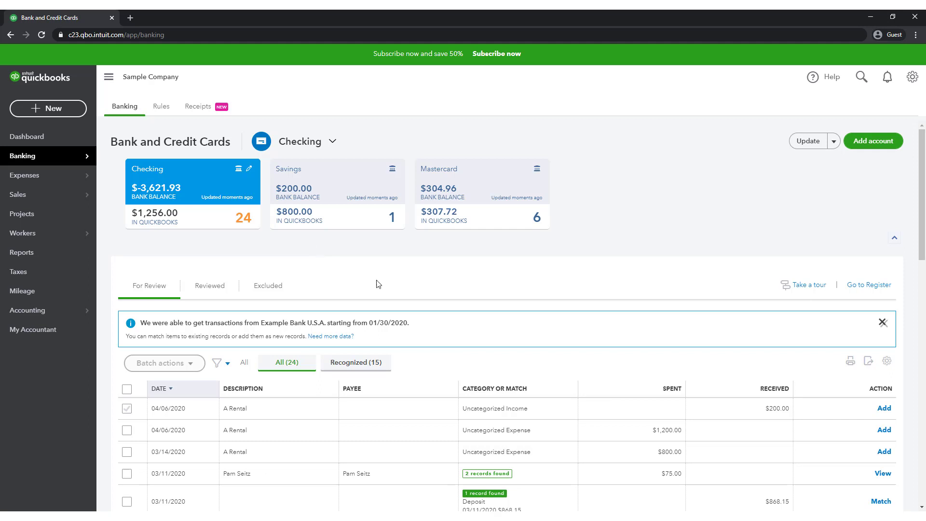
{"action": "scroll", "coordinate": [445, 346], "scroll_direction": "down", "scroll_amount": 2}
{"action": "scroll", "coordinate": [445, 346], "scroll_direction": "down", "scroll_amount": 1}
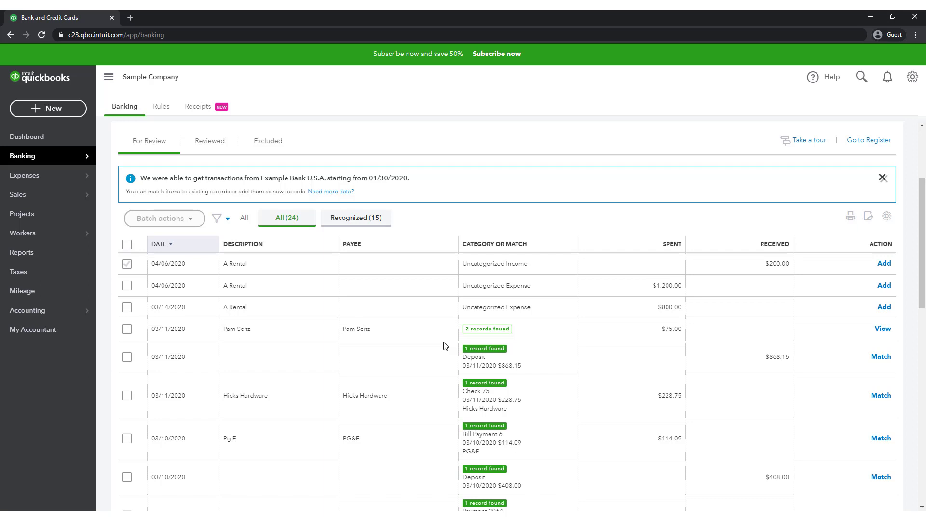
{"action": "scroll", "coordinate": [445, 345], "scroll_direction": "down", "scroll_amount": 1}
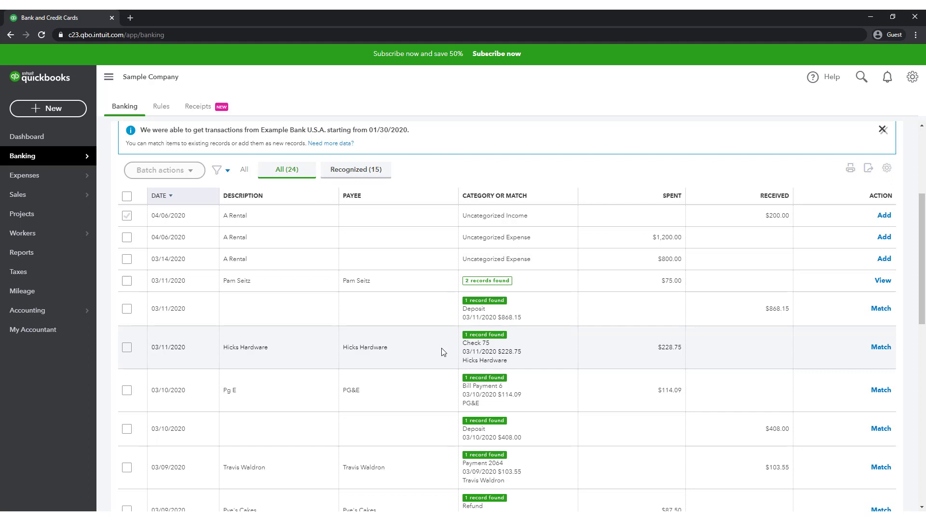
{"action": "left_click", "coordinate": [443, 353]}
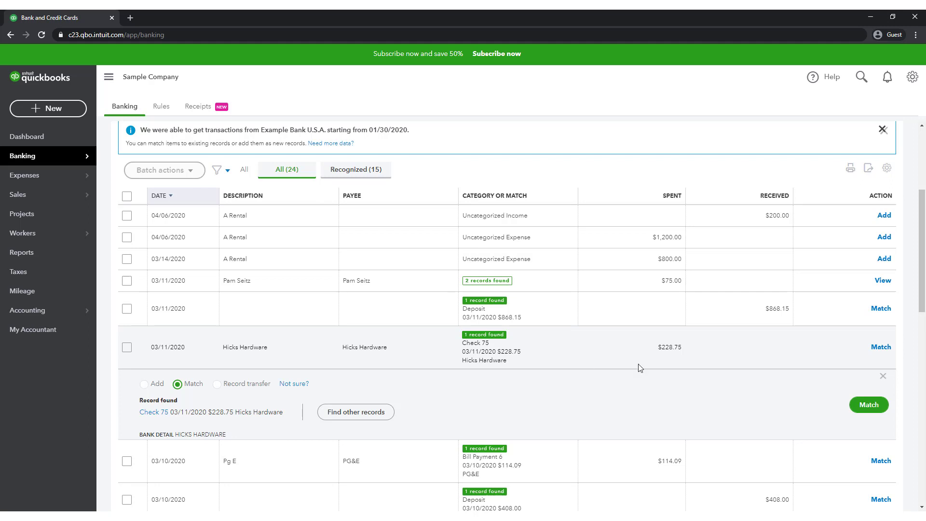
{"action": "left_click", "coordinate": [866, 406]}
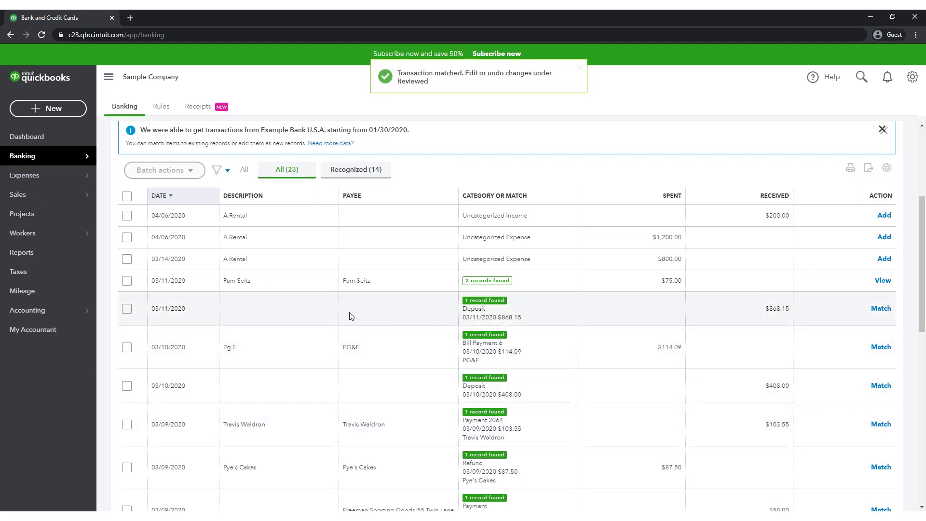
Reopen the Checking register from the chart of accounts, dismiss its introduction and check the matched Hicks Hardware entry.
{"action": "mouse_move", "coordinate": [85, 311]}
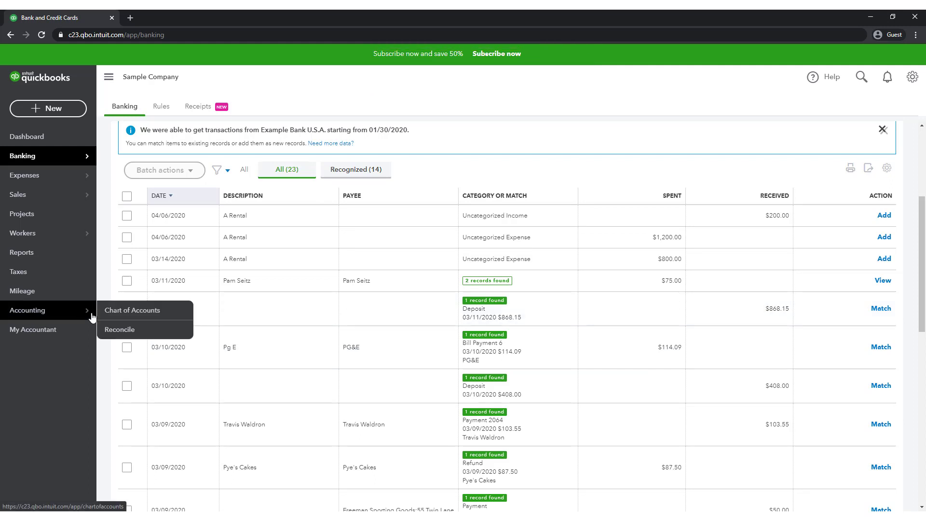
{"action": "left_click", "coordinate": [120, 313]}
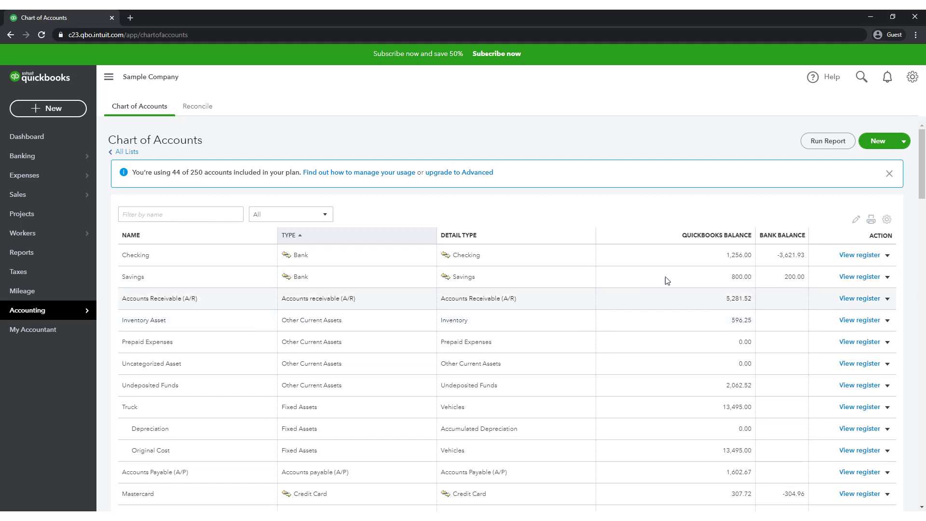
{"action": "left_click", "coordinate": [846, 255]}
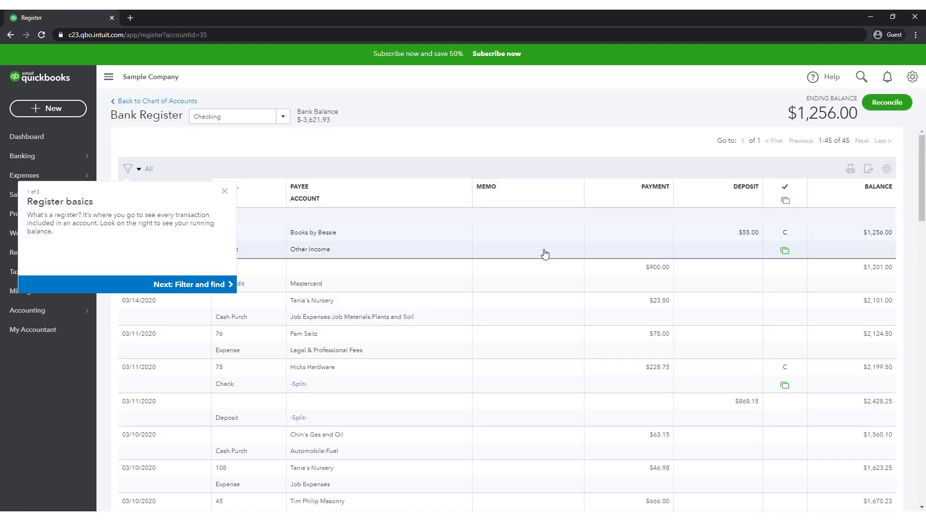
{"action": "left_click", "coordinate": [227, 192]}
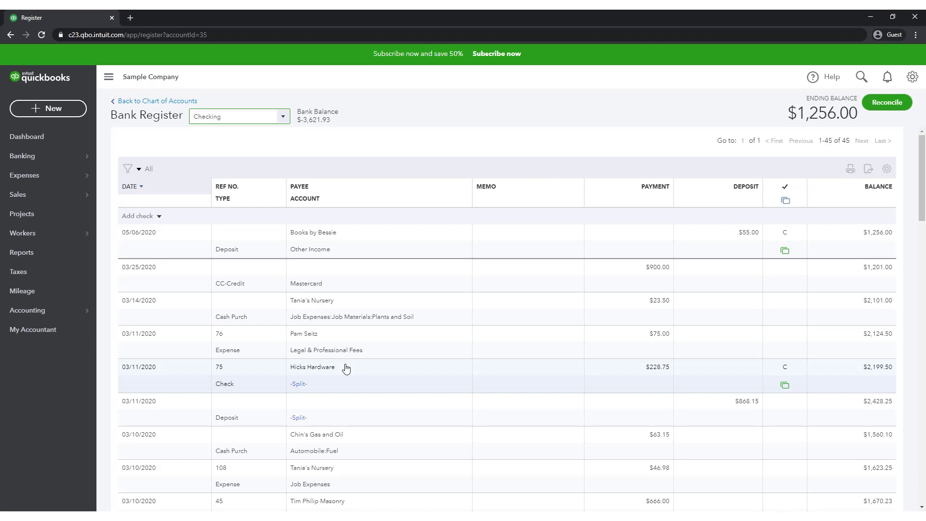
Go back to the bank transactions and view the reviewed and excluded lists of the Checking account.
{"action": "mouse_move", "coordinate": [83, 155]}
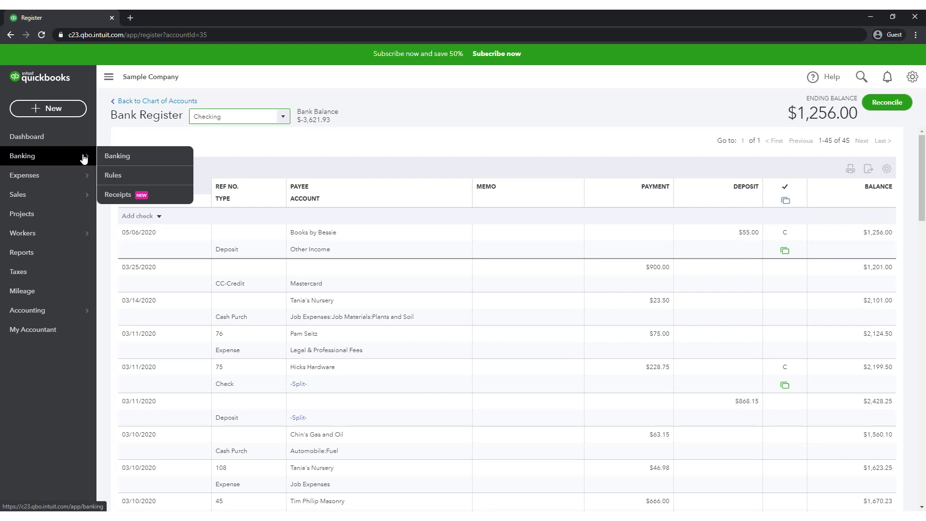
{"action": "left_click", "coordinate": [113, 158]}
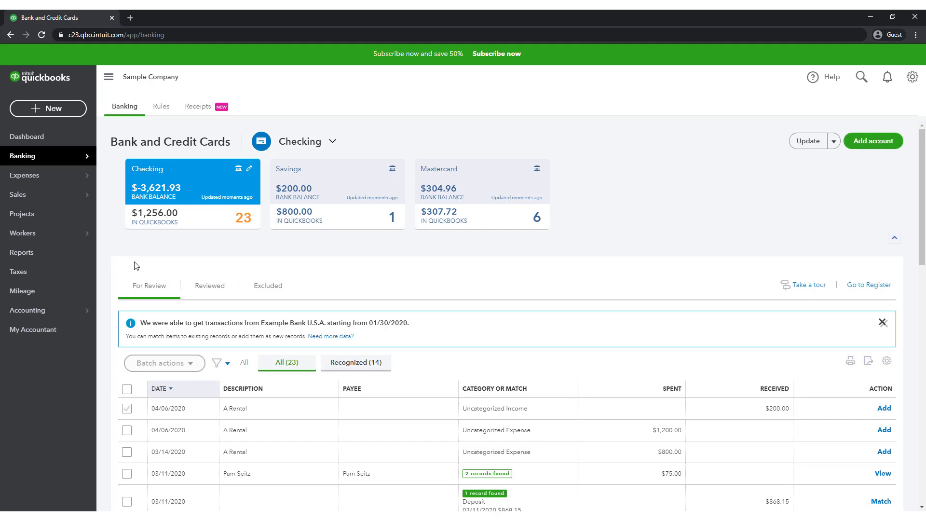
{"action": "left_click", "coordinate": [207, 288]}
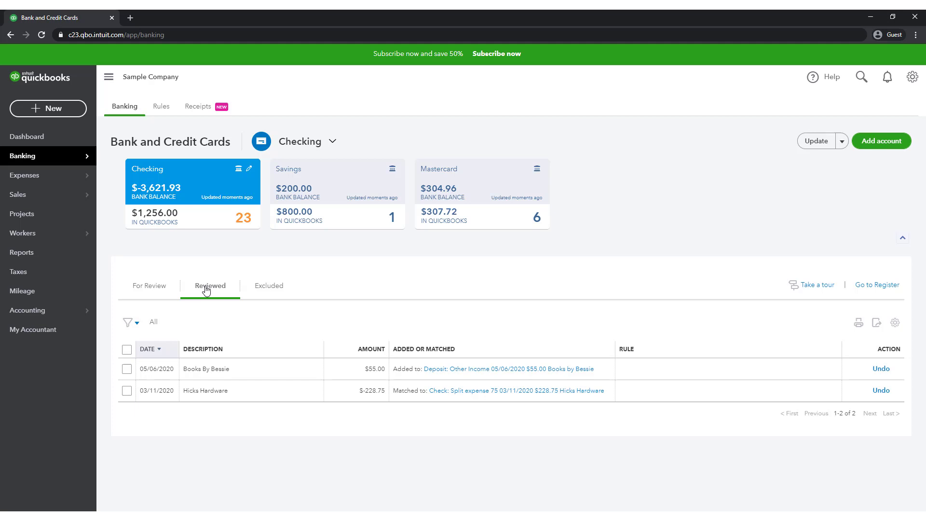
{"action": "left_click", "coordinate": [269, 289]}
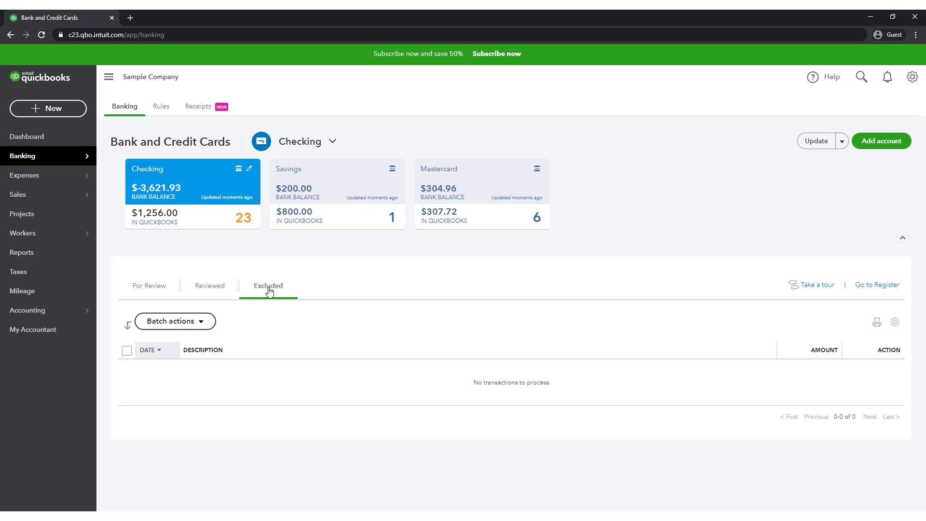
Among the Checking transactions for review, expand the $1,200.00 A Rental expense and assign it a newly created vendor named A Rental.
{"action": "left_click", "coordinate": [161, 292]}
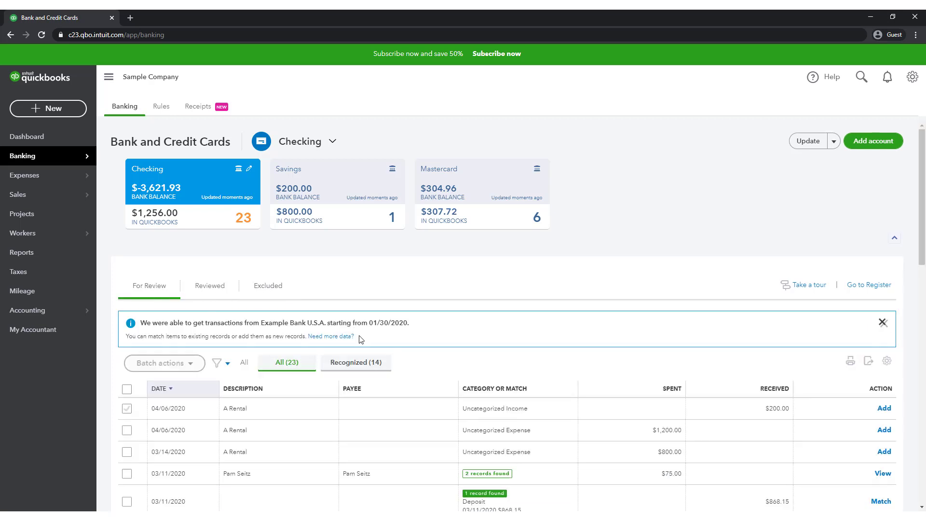
{"action": "left_click", "coordinate": [389, 439]}
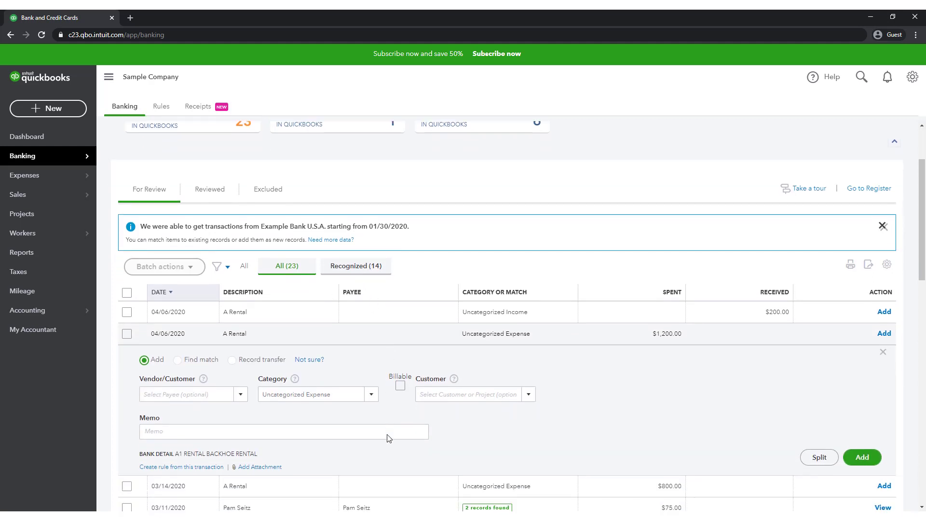
{"action": "scroll", "coordinate": [389, 439], "scroll_direction": "down", "scroll_amount": 1}
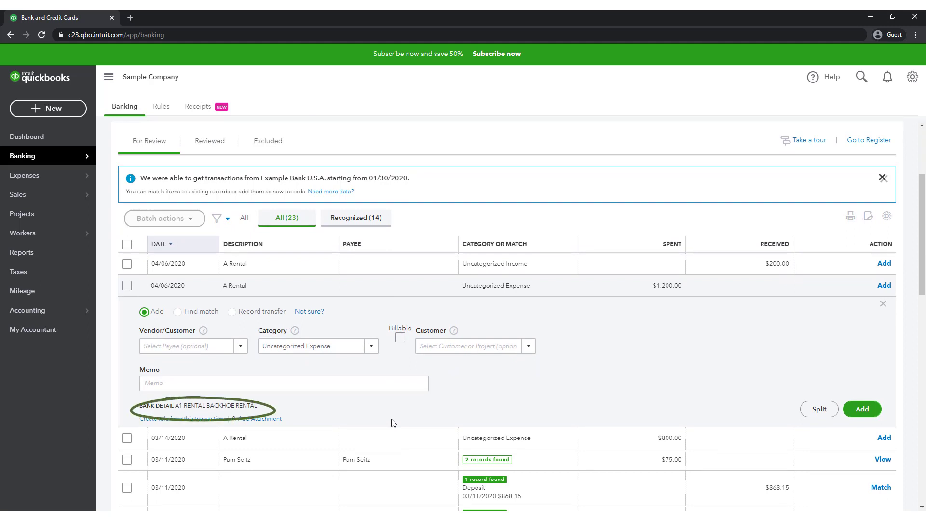
{"action": "left_click", "coordinate": [239, 347]}
{"action": "left_click", "coordinate": [223, 188]}
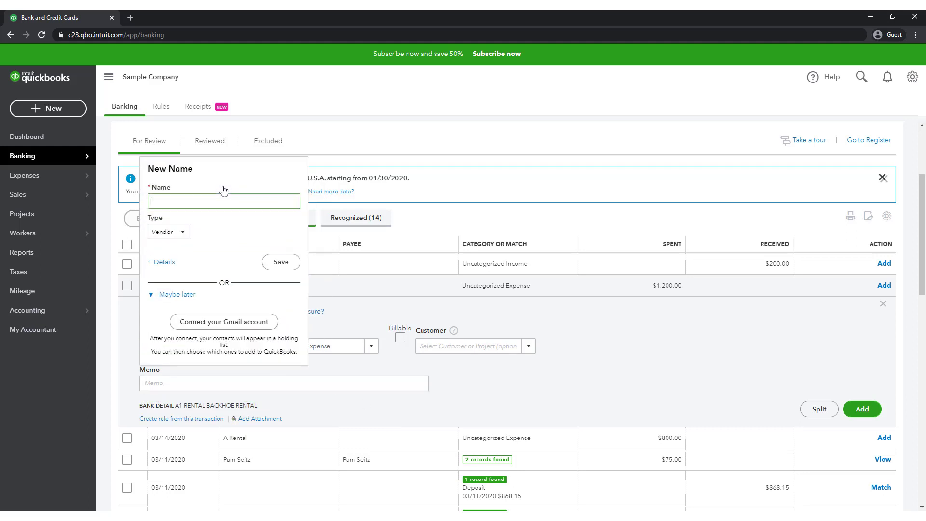
{"action": "type", "text": "A Ret"}
{"action": "type", "text": "tla"}
{"action": "left_click", "coordinate": [281, 262]}
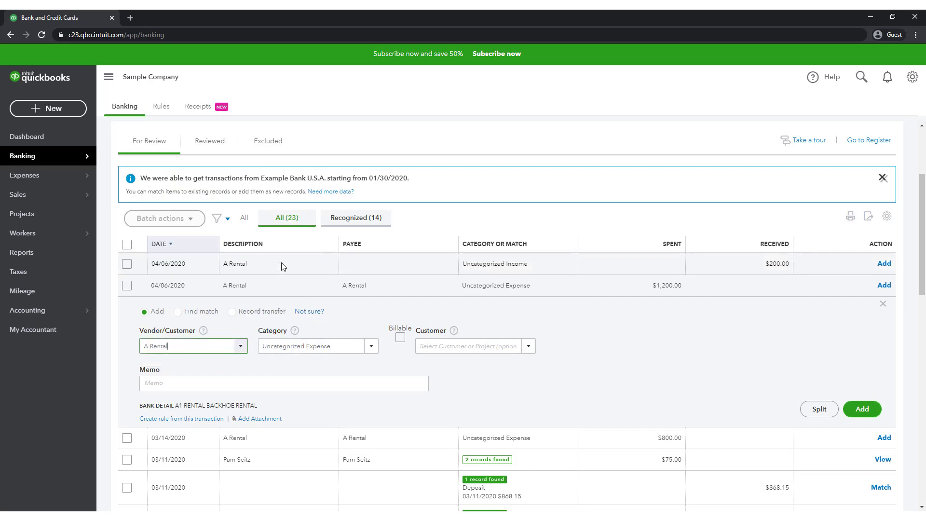
Categorize the $1,200.00 A Rental expense as the Equipment Rental expense account and add it to the books.
{"action": "left_click", "coordinate": [371, 351]}
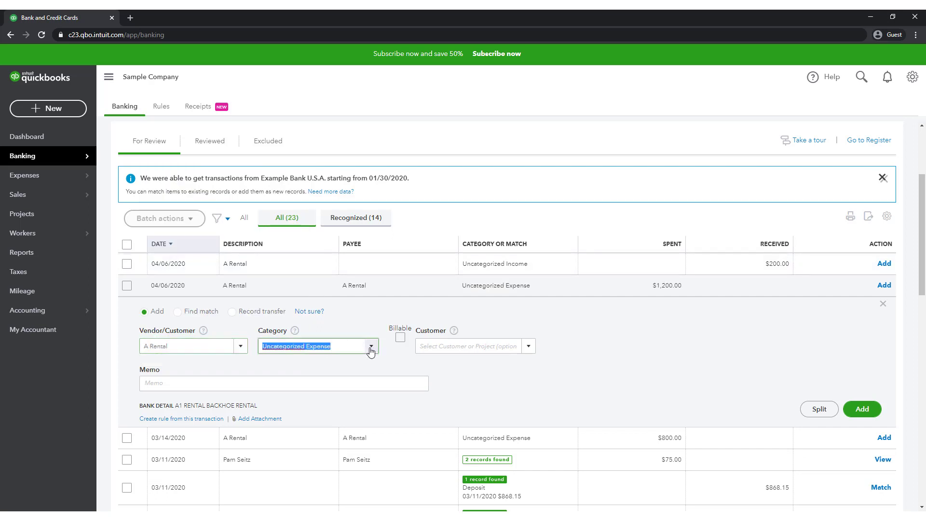
{"action": "left_click", "coordinate": [371, 351]}
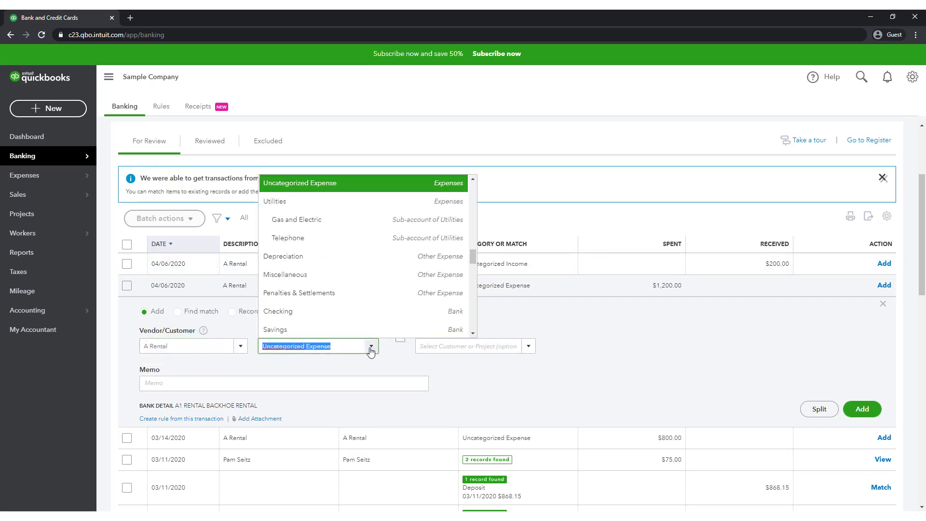
{"action": "type", "text": "Equipment Rental"}
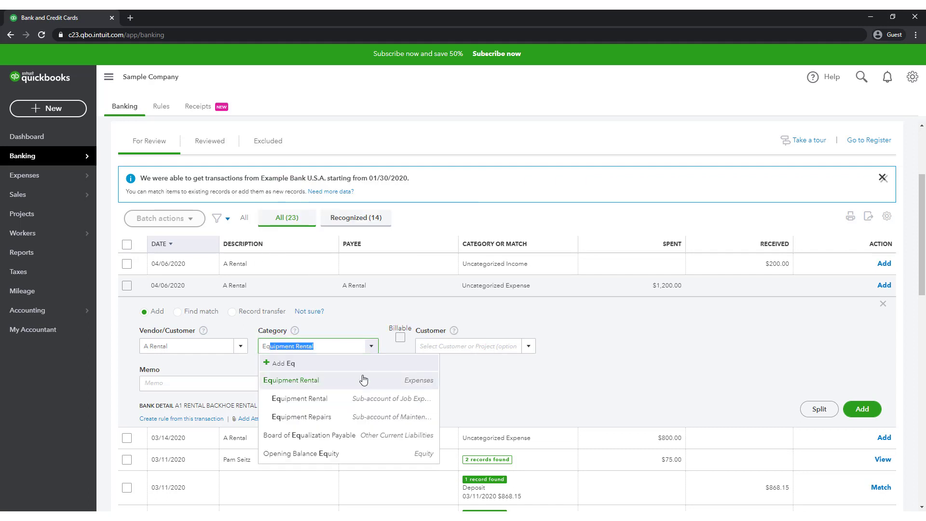
{"action": "left_click", "coordinate": [362, 381]}
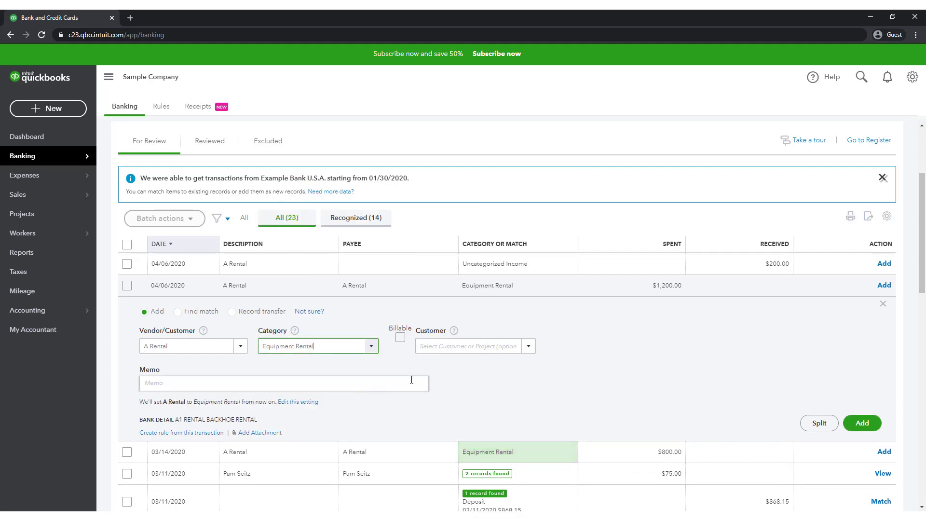
{"action": "left_click", "coordinate": [861, 423]}
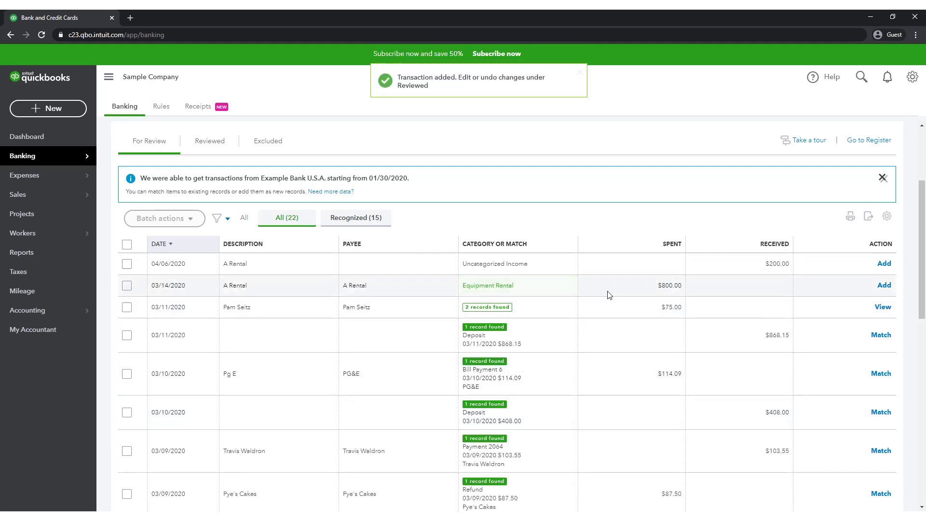
Start splitting the 03/14/2020 A Rental expense of $800.00, allocating 200.00 to the Equipment Rental line.
{"action": "left_click", "coordinate": [609, 295]}
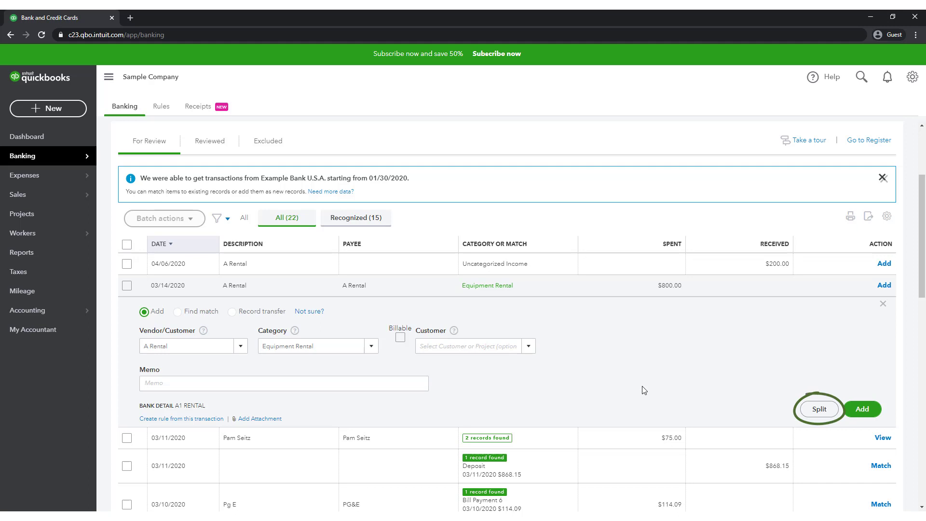
{"action": "left_click", "coordinate": [820, 410]}
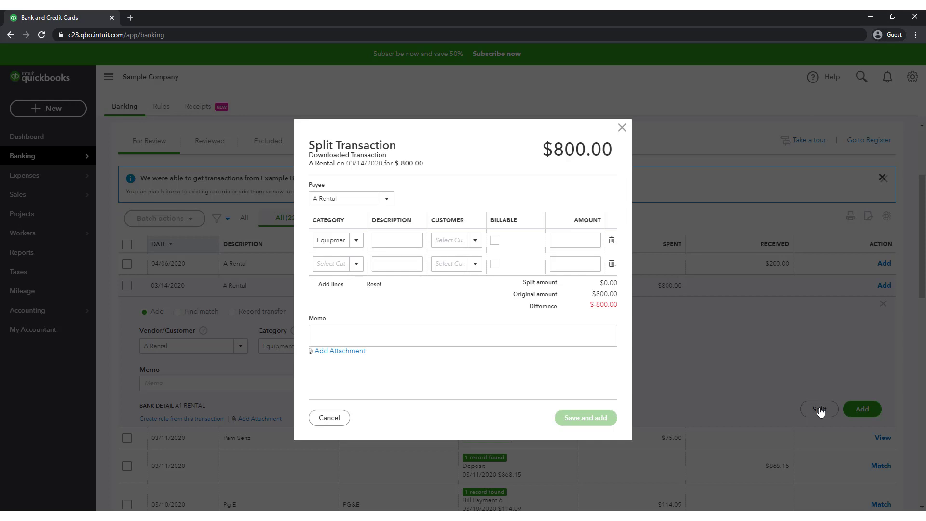
{"action": "left_click", "coordinate": [573, 242]}
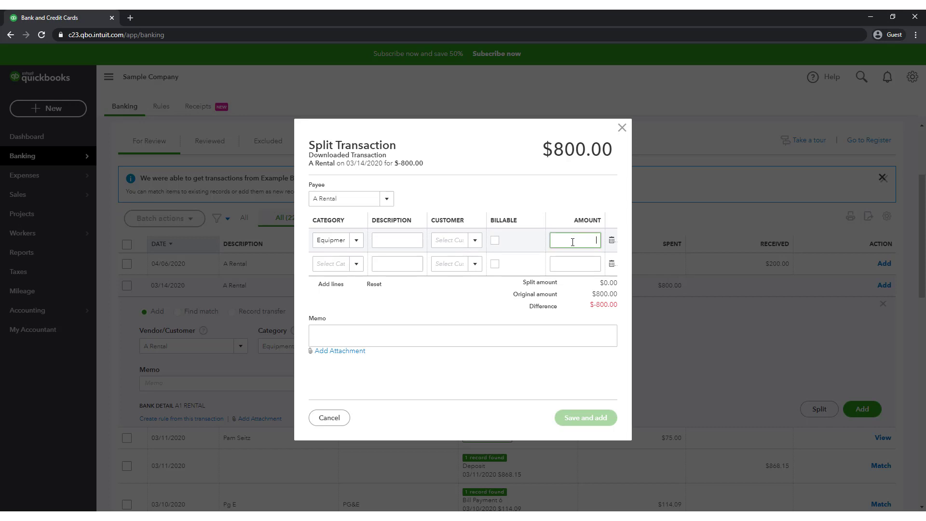
{"action": "type", "text": "200.00"}
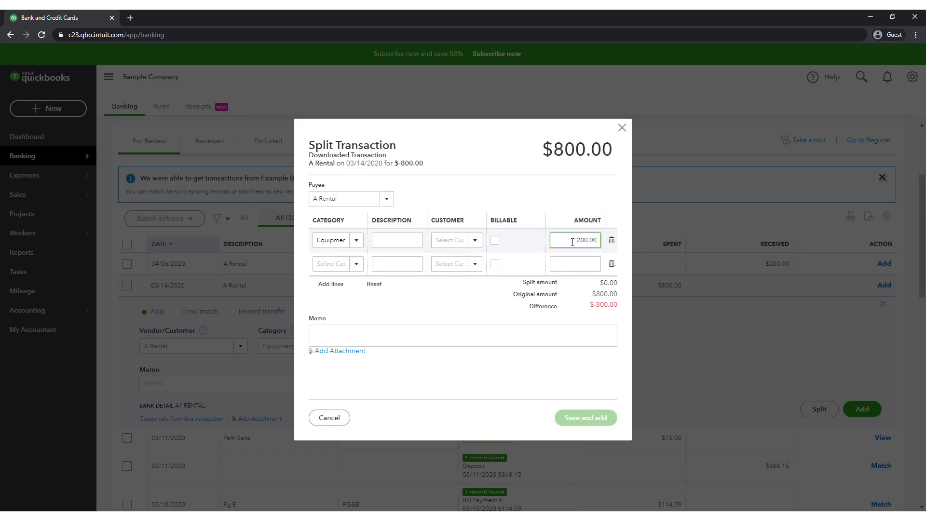
Allocate 600.00 of the split to the Supplies category on the second line, then save and add the transaction.
{"action": "left_click", "coordinate": [355, 265]}
{"action": "type", "text": "Supplies"}
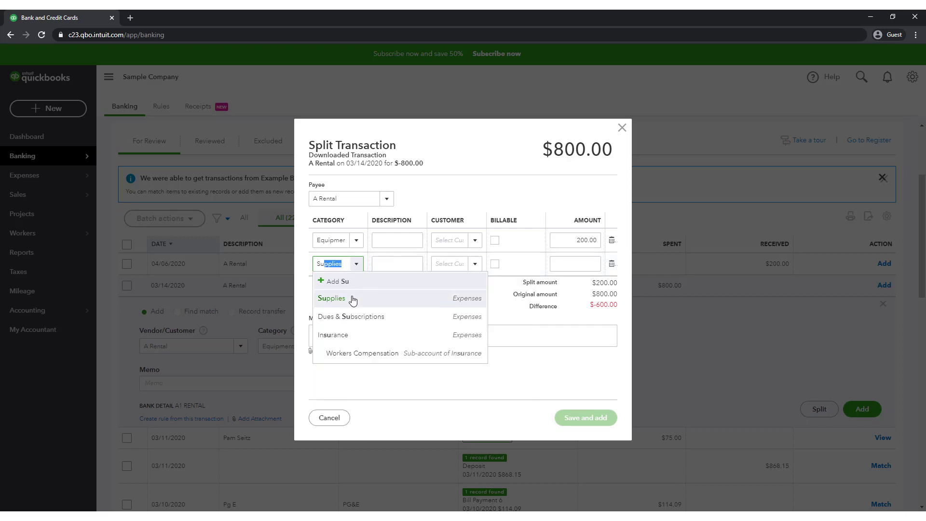
{"action": "left_click", "coordinate": [352, 299]}
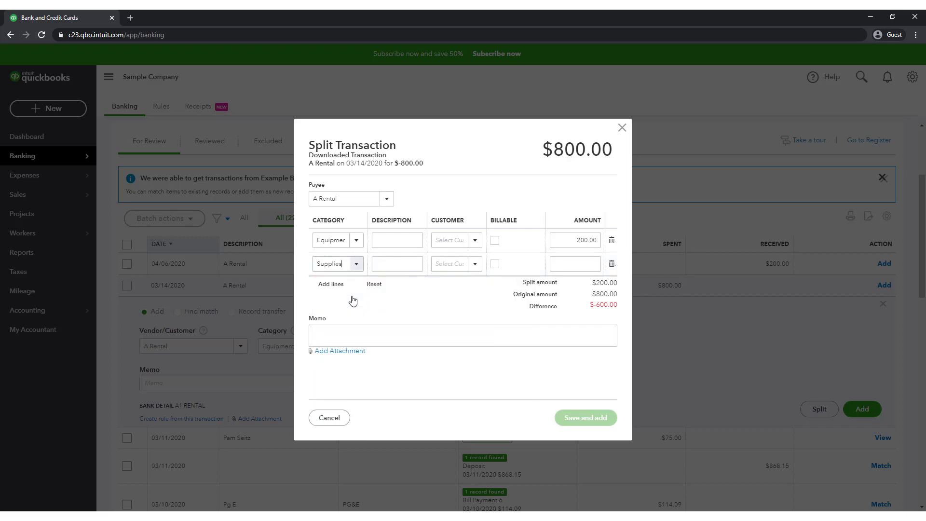
{"action": "left_click", "coordinate": [584, 265]}
{"action": "type", "text": "600.00"}
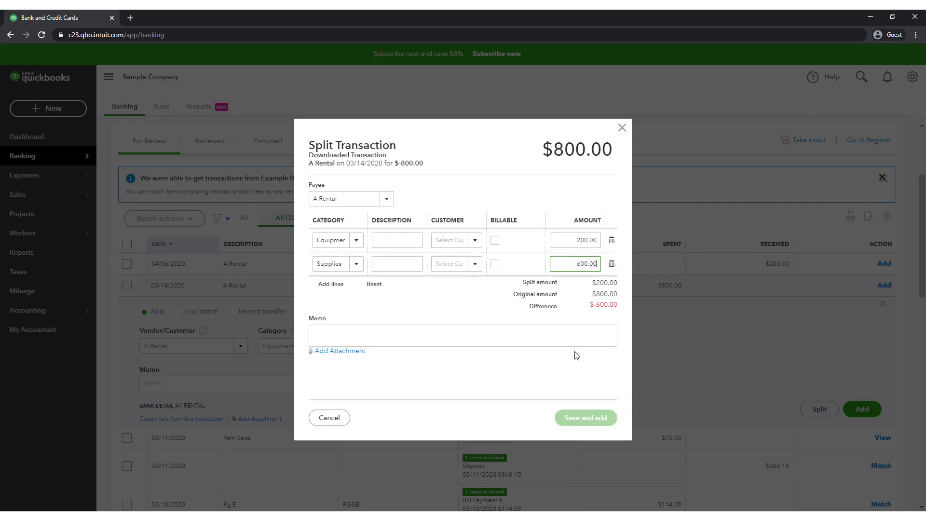
{"action": "left_click", "coordinate": [576, 339]}
{"action": "left_click", "coordinate": [586, 417]}
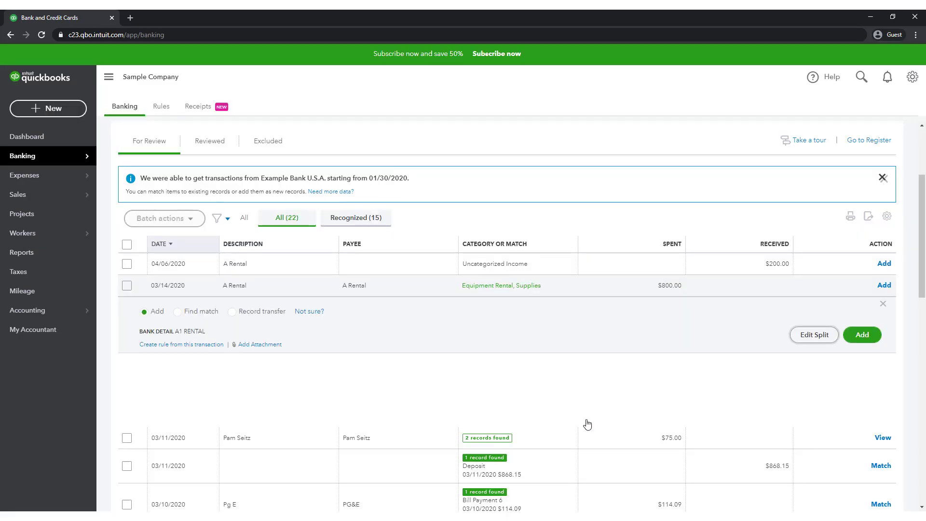
Open the Checking register from the chart of accounts and check the split A Rental entry dated 03/14/2020.
{"action": "mouse_move", "coordinate": [79, 314]}
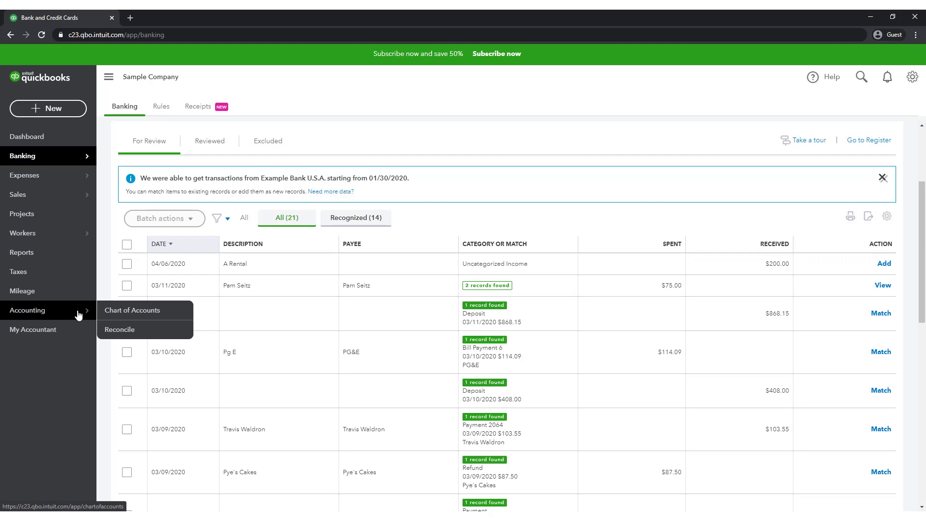
{"action": "left_click", "coordinate": [115, 311]}
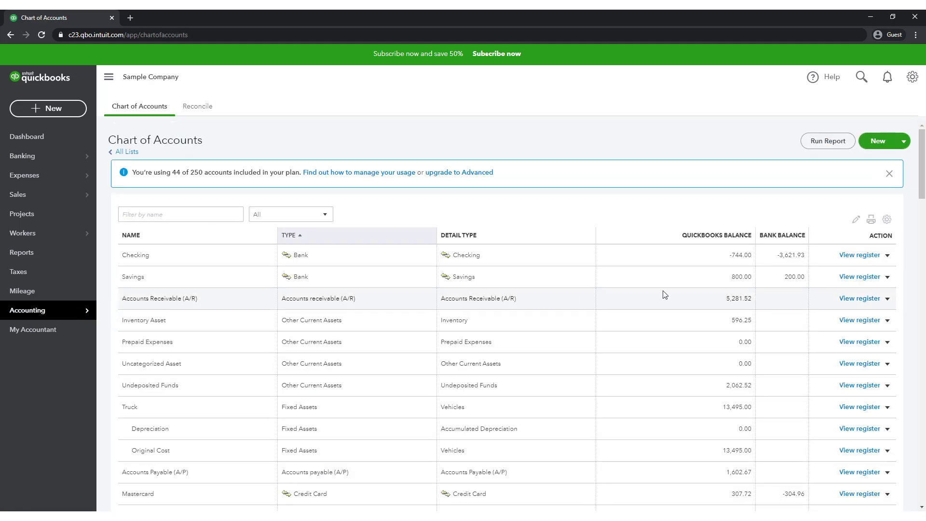
{"action": "left_click", "coordinate": [862, 256]}
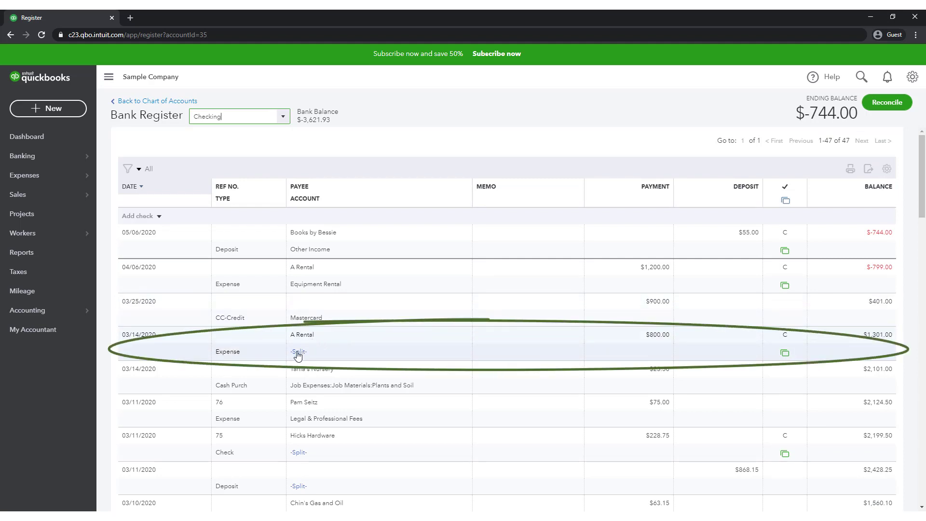
{"action": "mouse_move", "coordinate": [299, 357]}
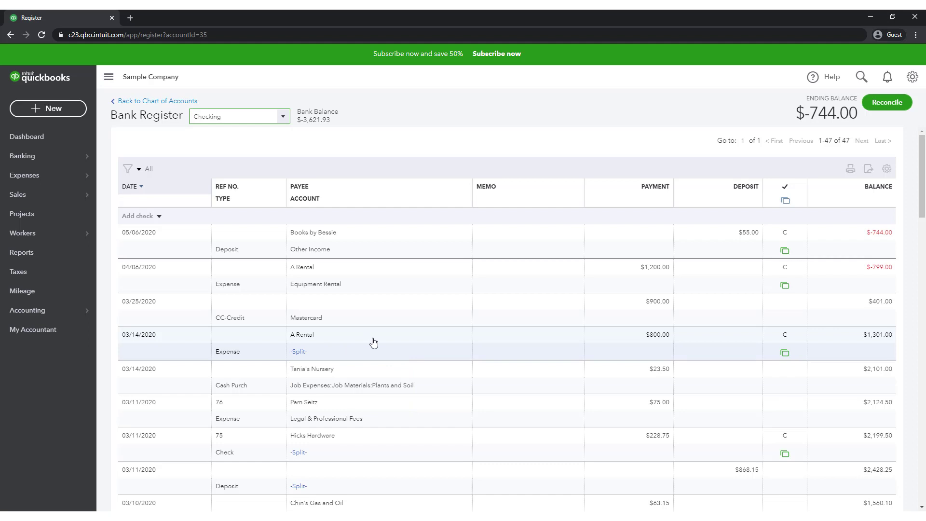
Return to the downloaded Checking transactions and expand the 04/06/2020 A Rental receipt of $200.00.
{"action": "left_click", "coordinate": [107, 158]}
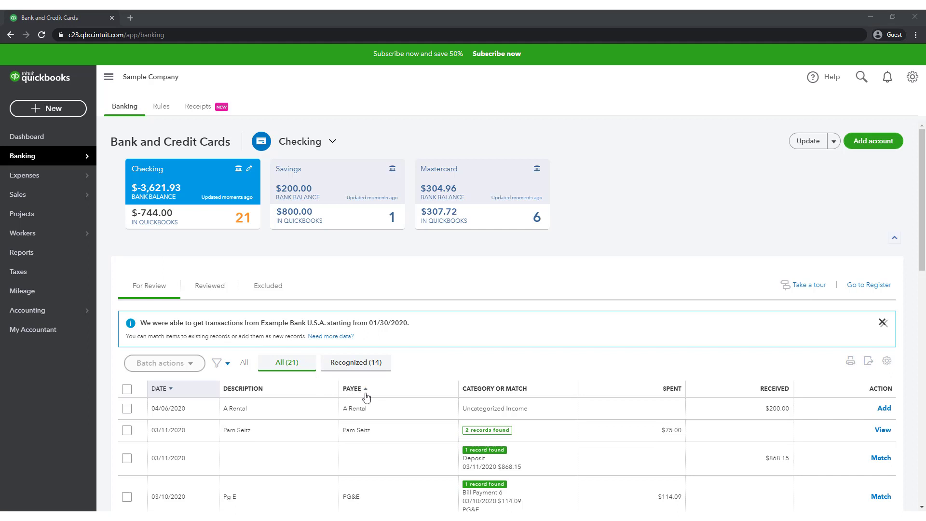
{"action": "left_click", "coordinate": [367, 409]}
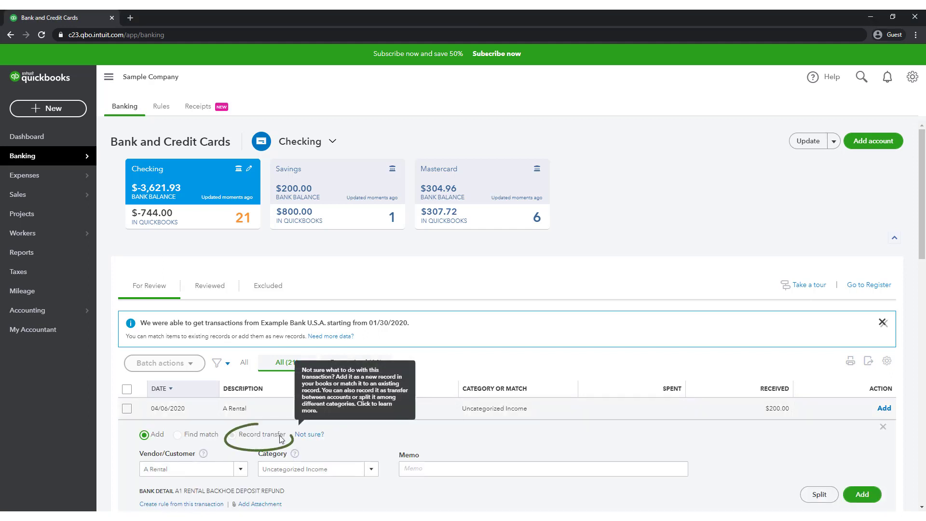